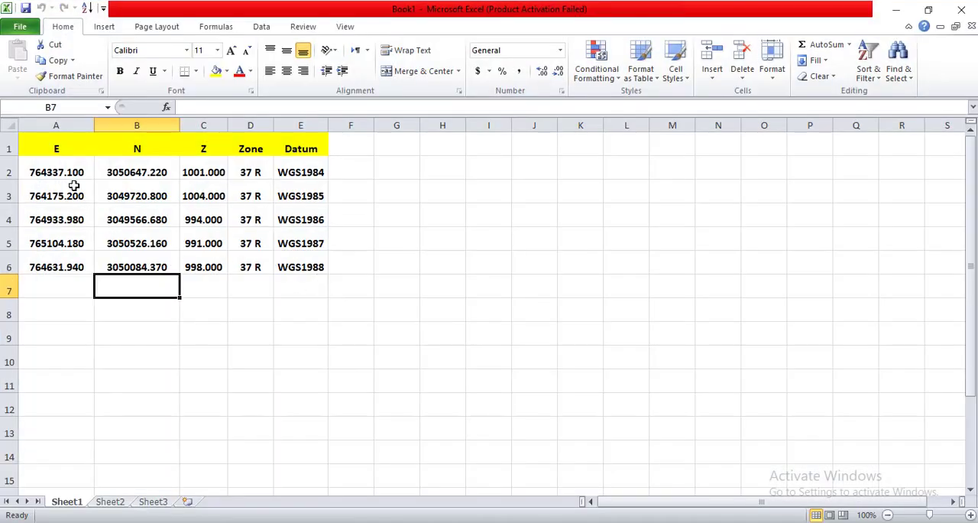
Examine the easting, northing, elevation, zone and datum entries in the Book1 coordinate table, and close the workbook.
left_click_drag(55, 172, 201, 272)
left_click(192, 309)
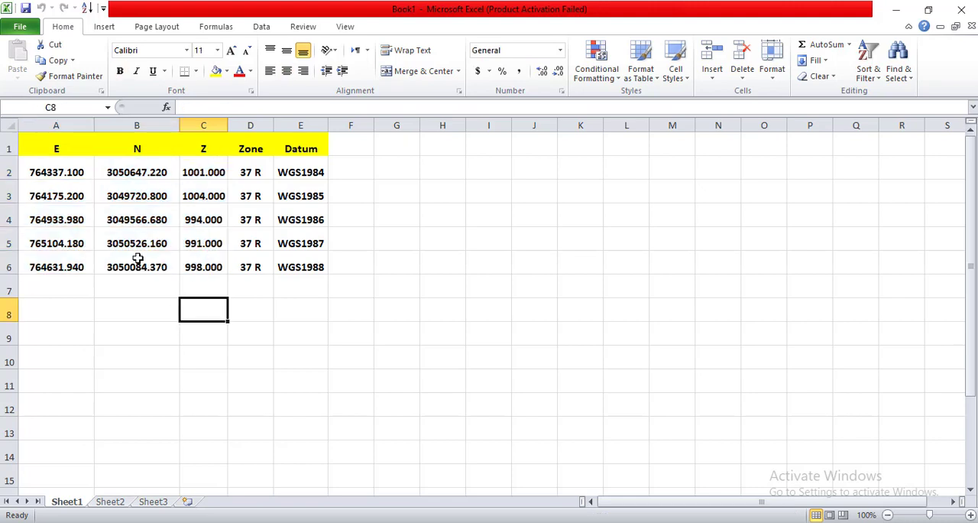
left_click(37, 168)
left_click(38, 194)
left_click(42, 220)
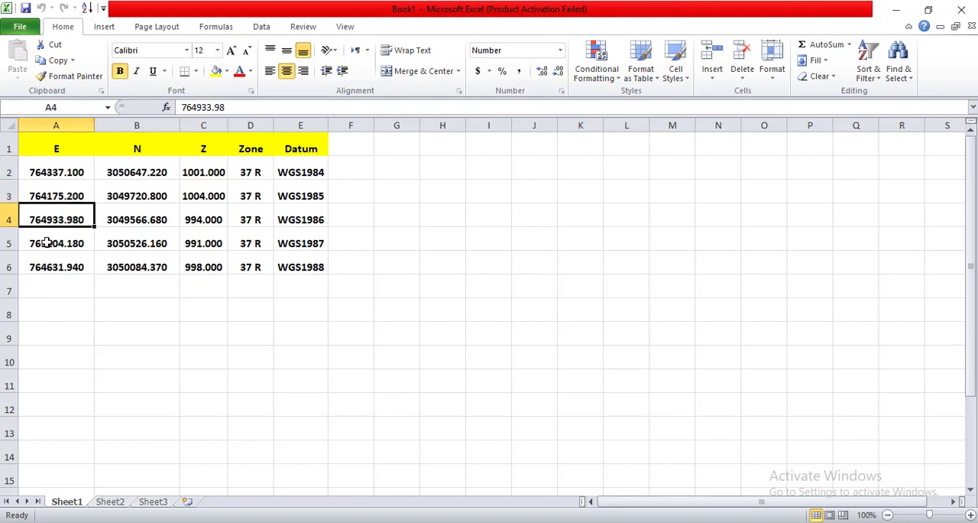
left_click(46, 242)
left_click(44, 268)
left_click(74, 167)
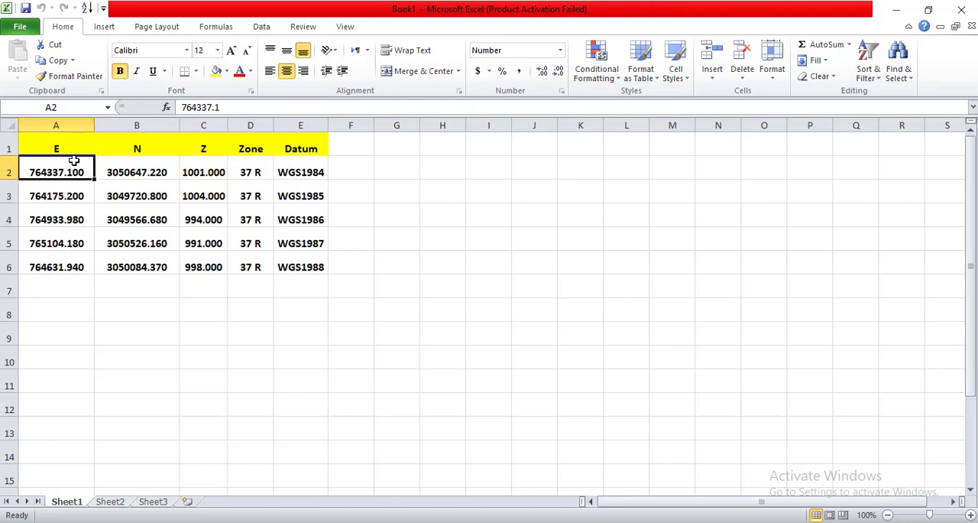
left_click(126, 168)
left_click(195, 172)
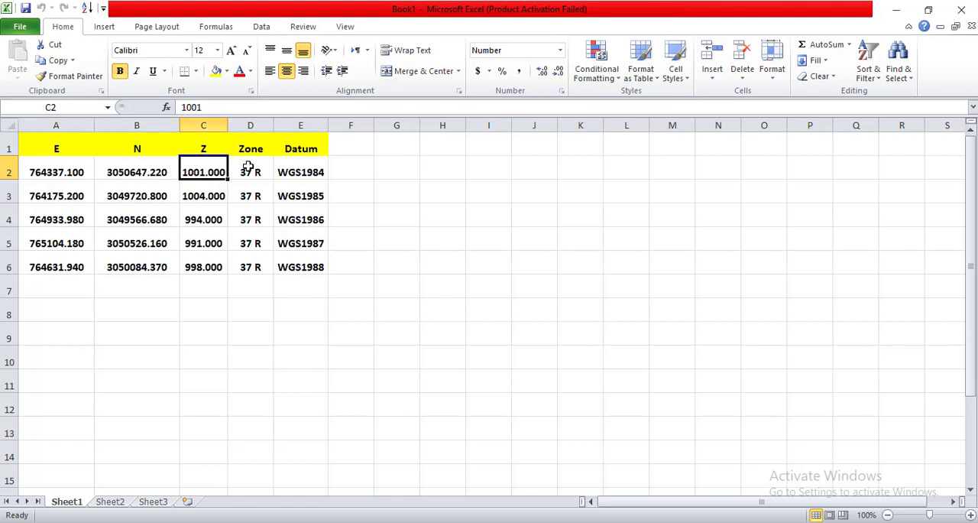
left_click(250, 168)
left_click(292, 171)
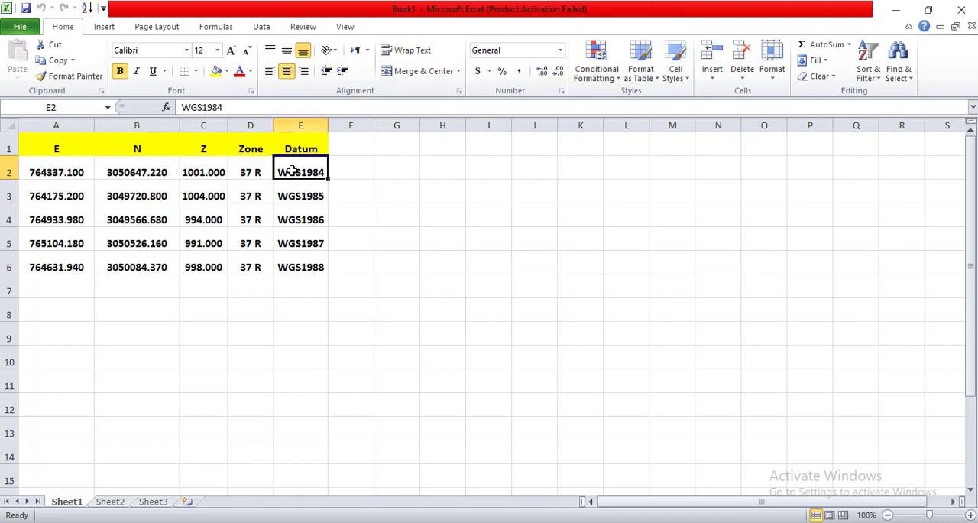
left_click_drag(38, 172, 205, 273)
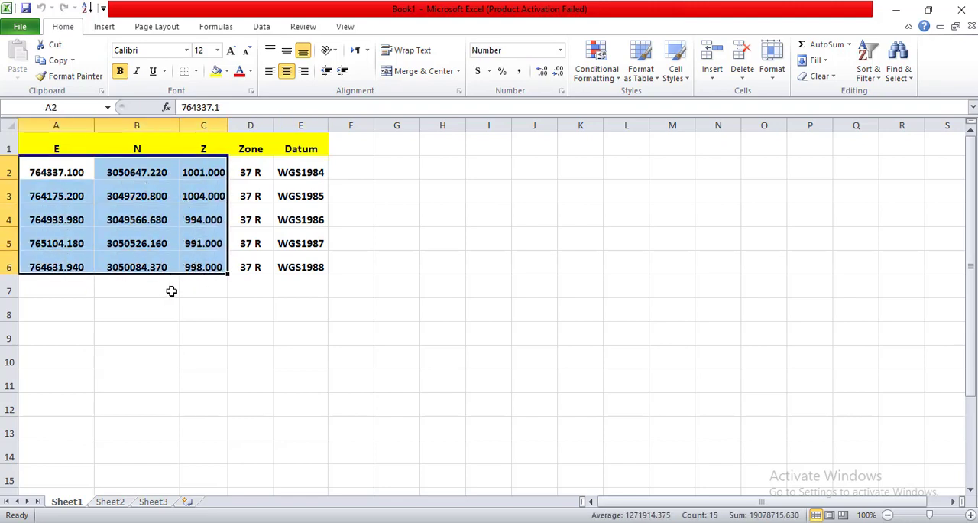
left_click(87, 289)
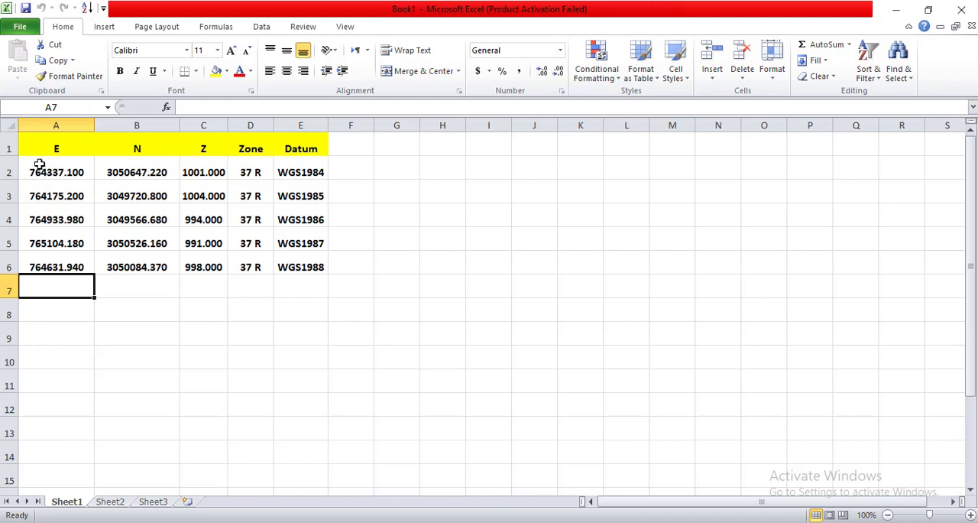
left_click_drag(53, 170, 203, 260)
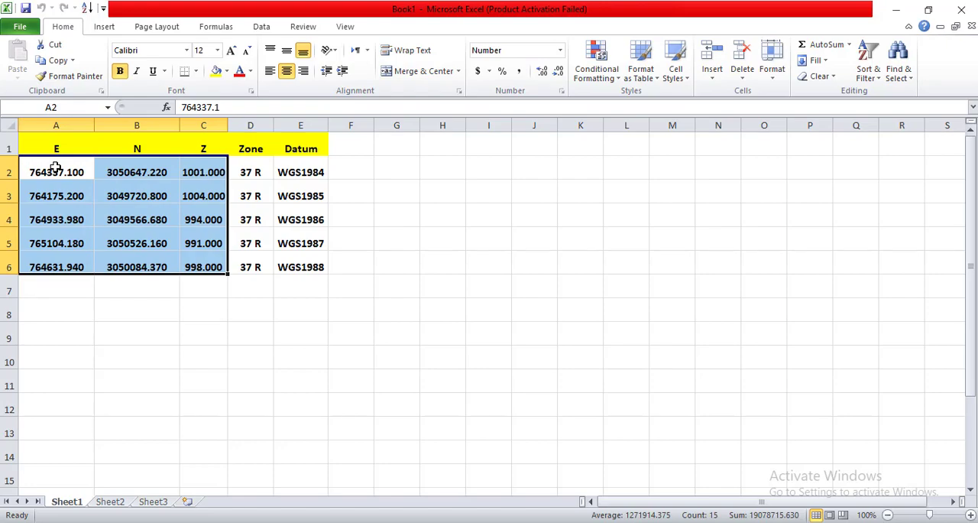
left_click(961, 9)
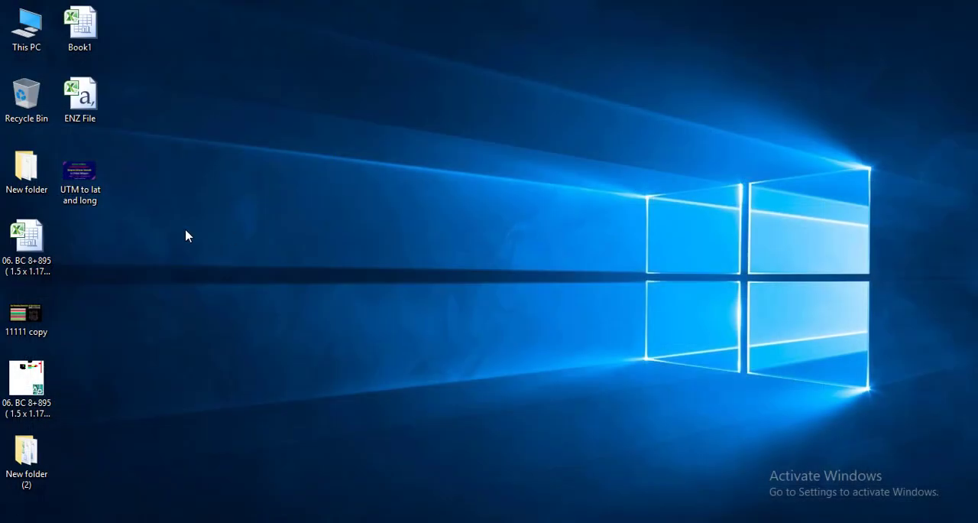
Open ENZ File from the desktop, dismiss the activation notice, review its coordinate columns and close it.
double_click(80, 95)
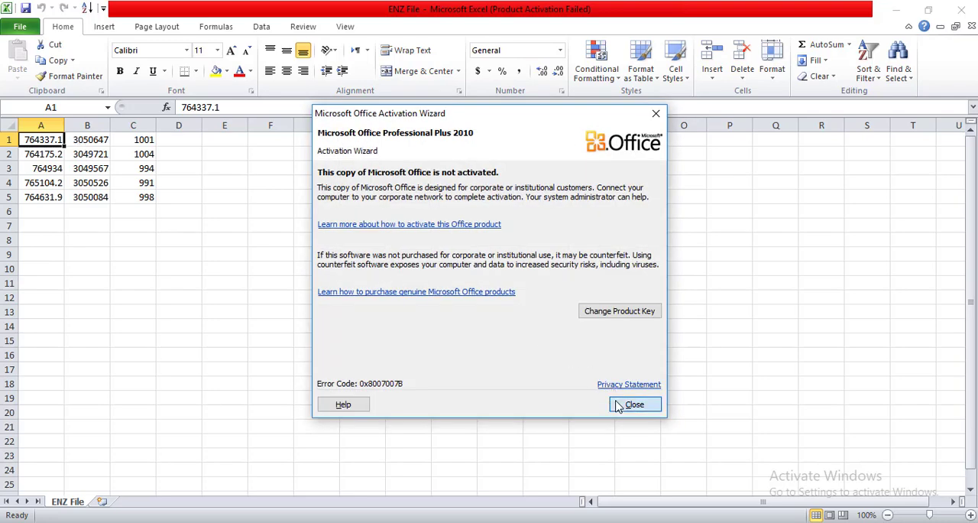
left_click(634, 404)
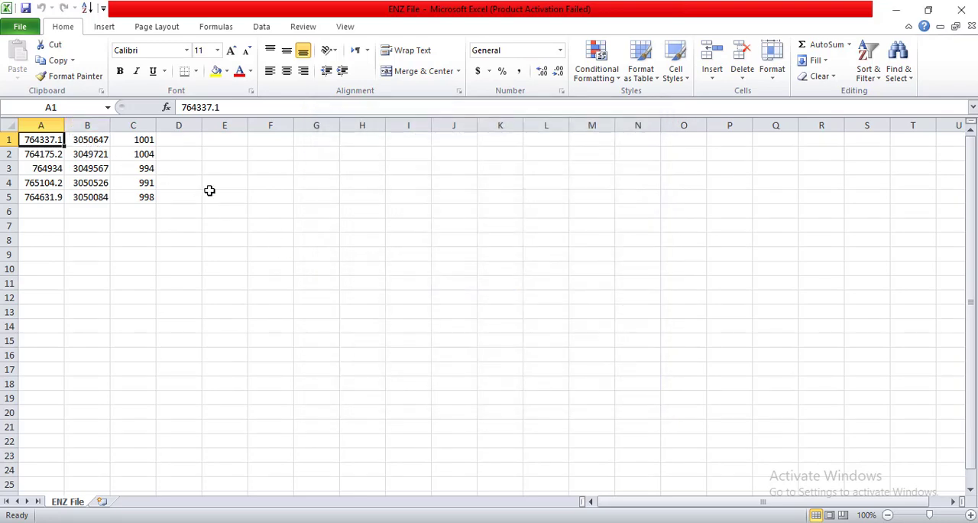
left_click(962, 11)
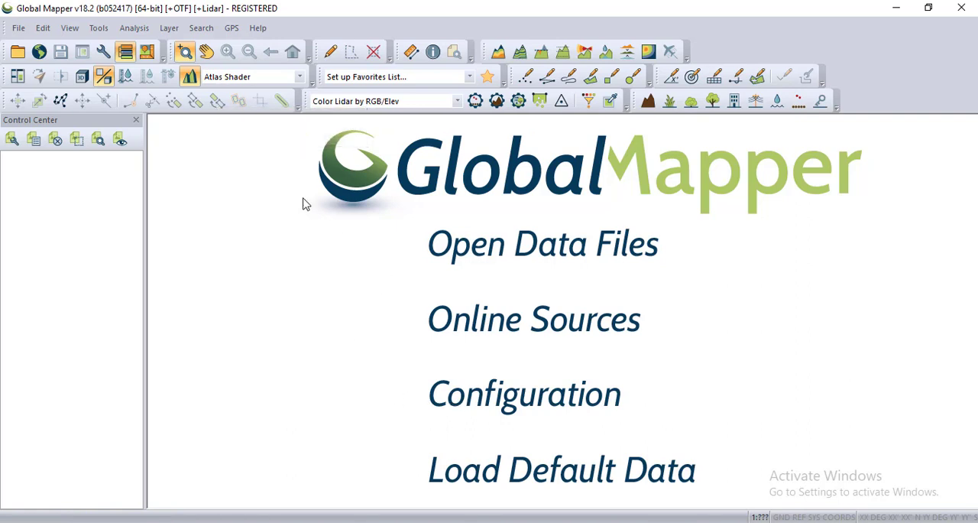
Open the Projection settings in the Global Mapper configuration.
left_click(102, 30)
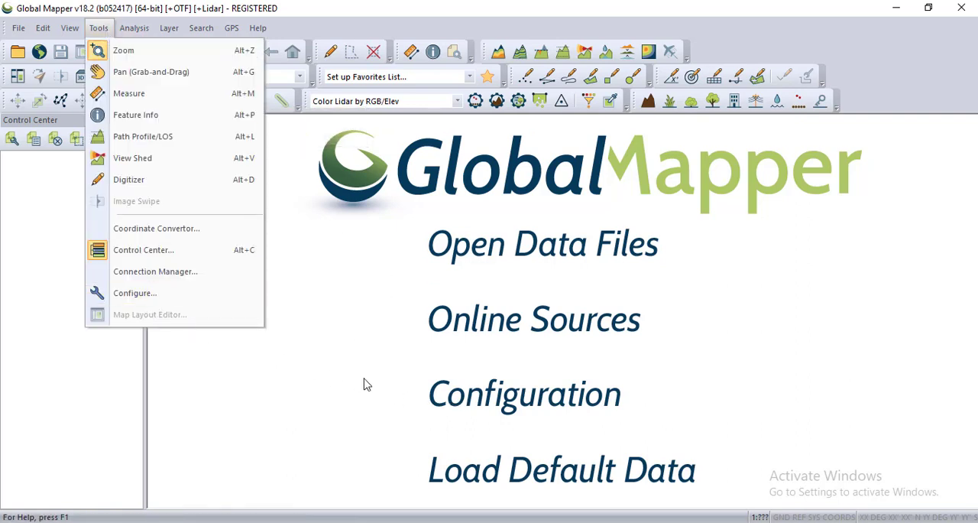
left_click(329, 382)
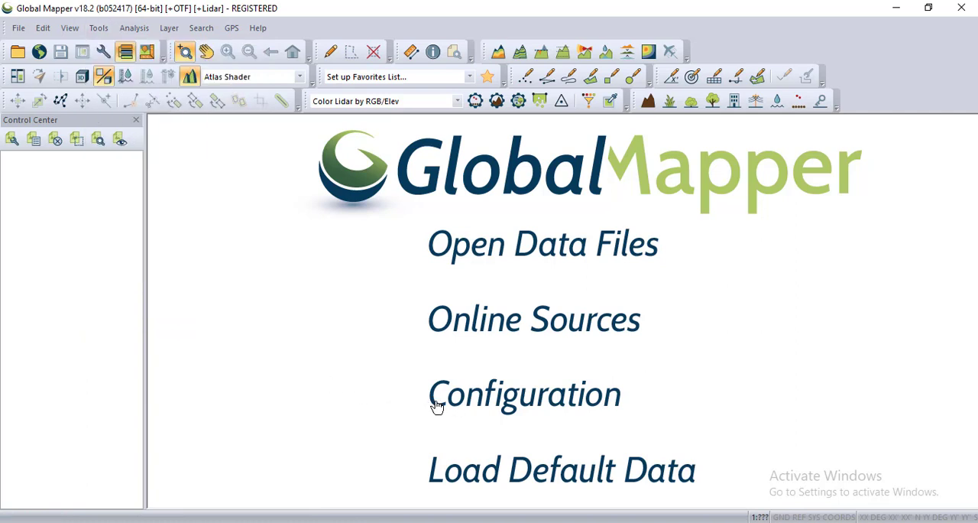
left_click(509, 405)
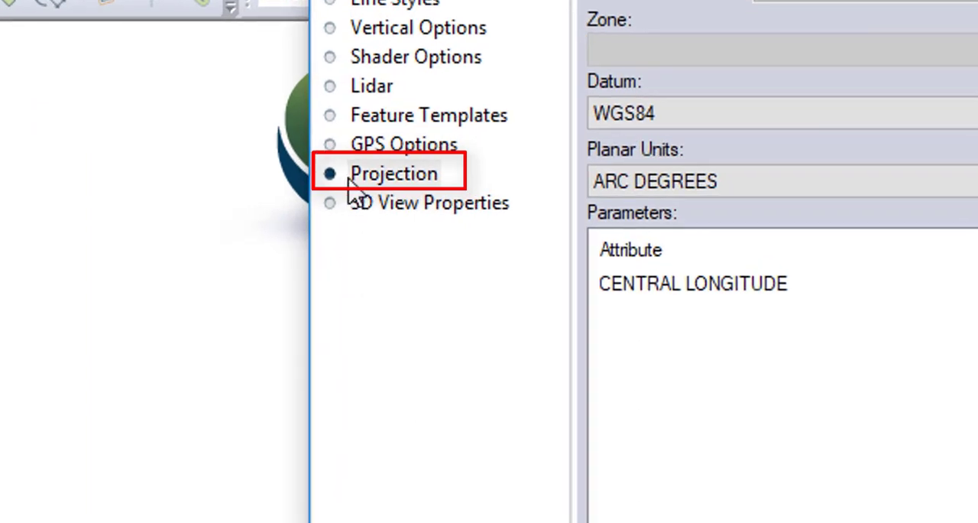
left_click(336, 183)
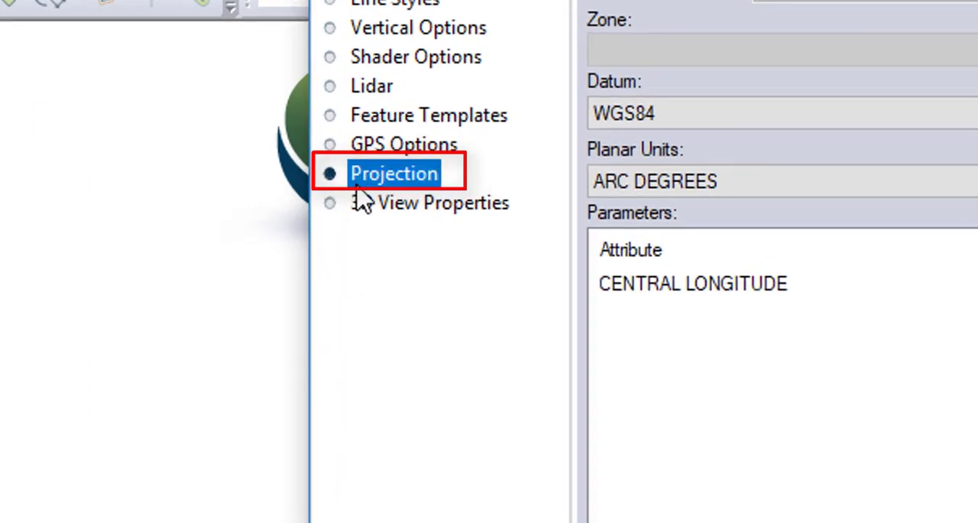
left_click(332, 145)
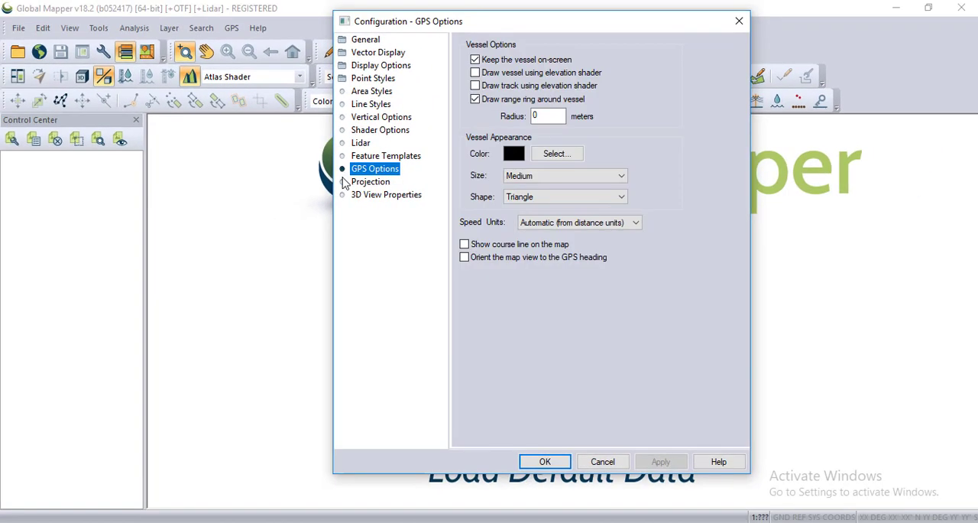
left_click(345, 184)
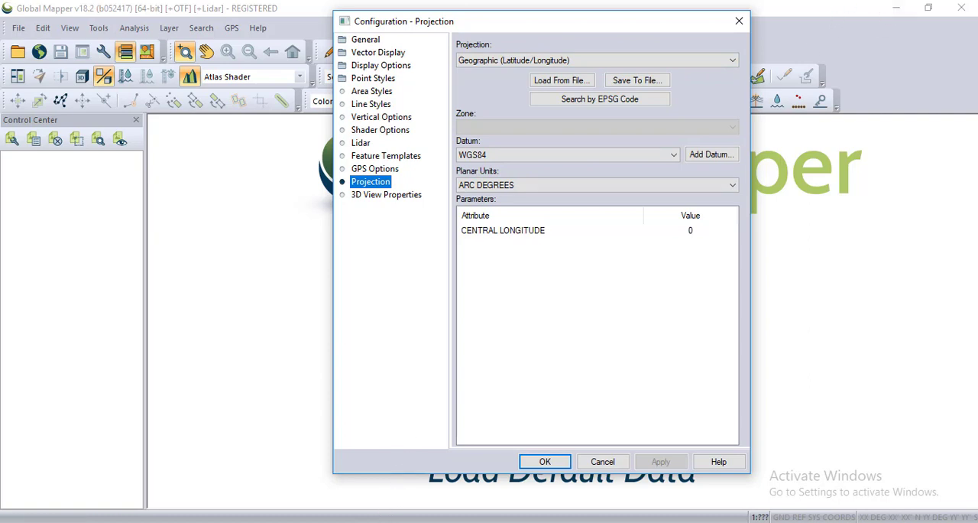
Reopen the Book1 workbook in Excel to check the coordinate system of the points, and return to Global Mapper.
right_click(355, 521)
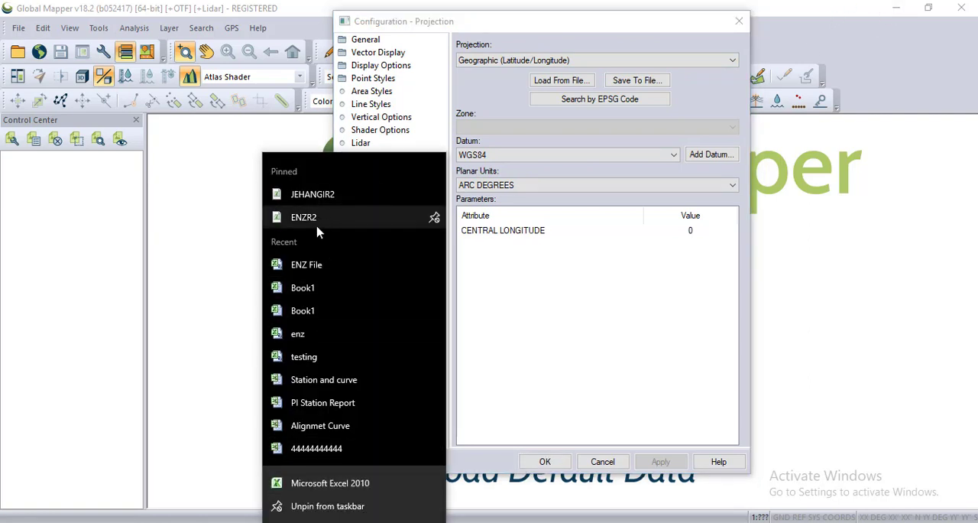
left_click(317, 289)
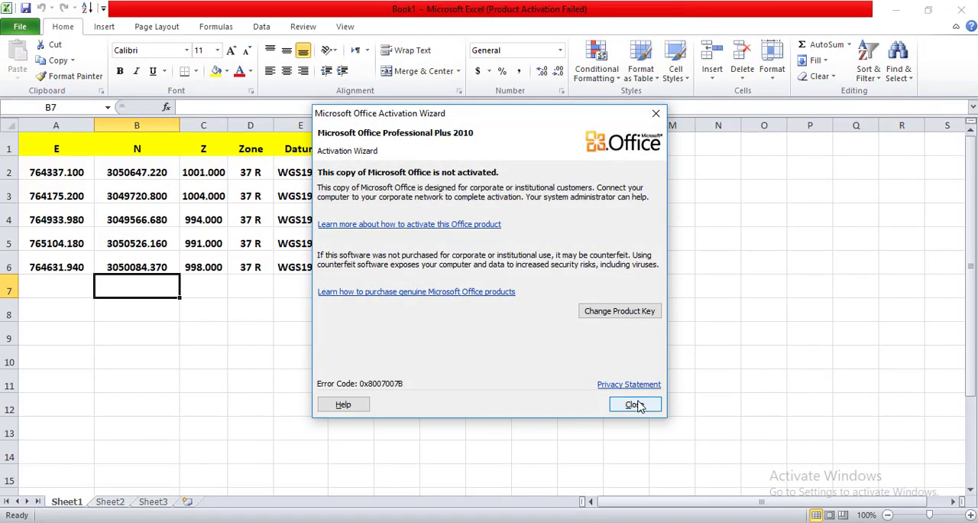
left_click(639, 405)
left_click(898, 11)
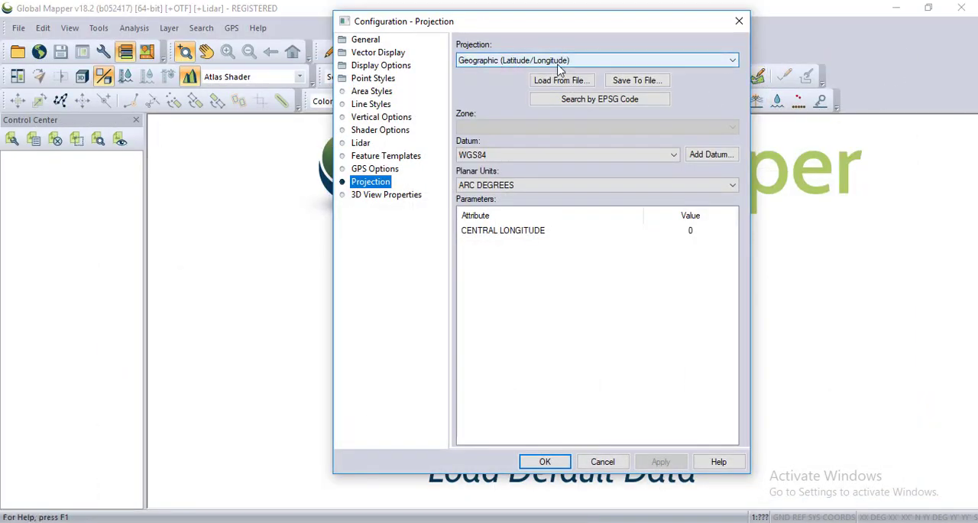
Set the projection to UTM.
left_click(731, 60)
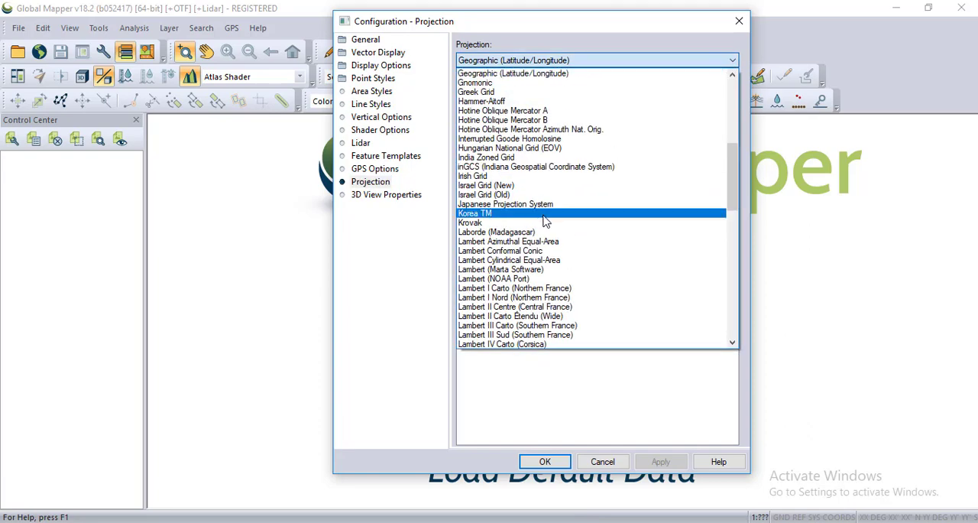
scroll(546, 220, "down", 9)
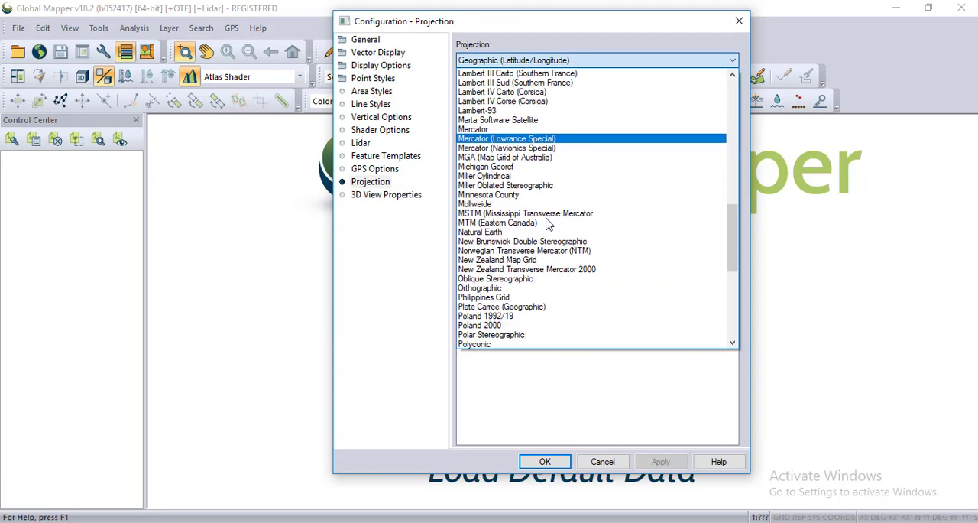
scroll(545, 221, "down", 5)
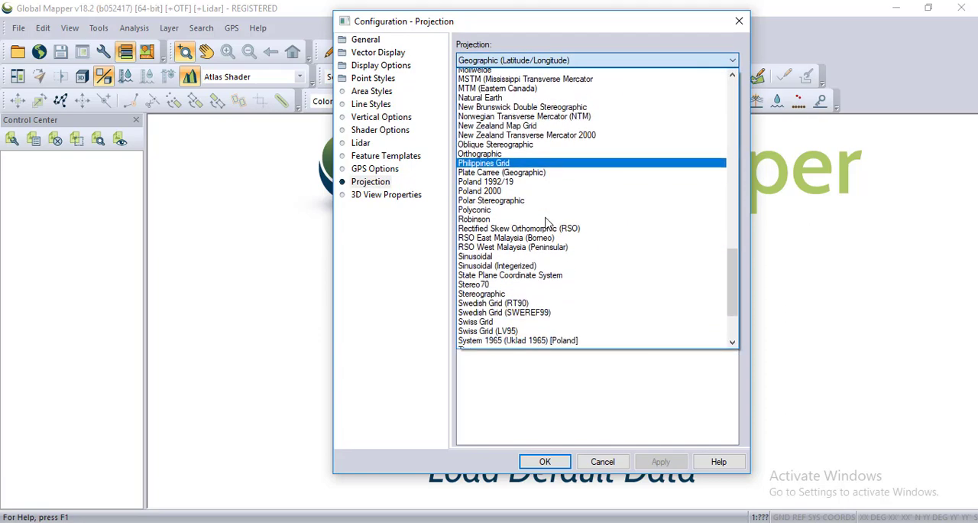
scroll(546, 222, "down", 5)
left_click(469, 285)
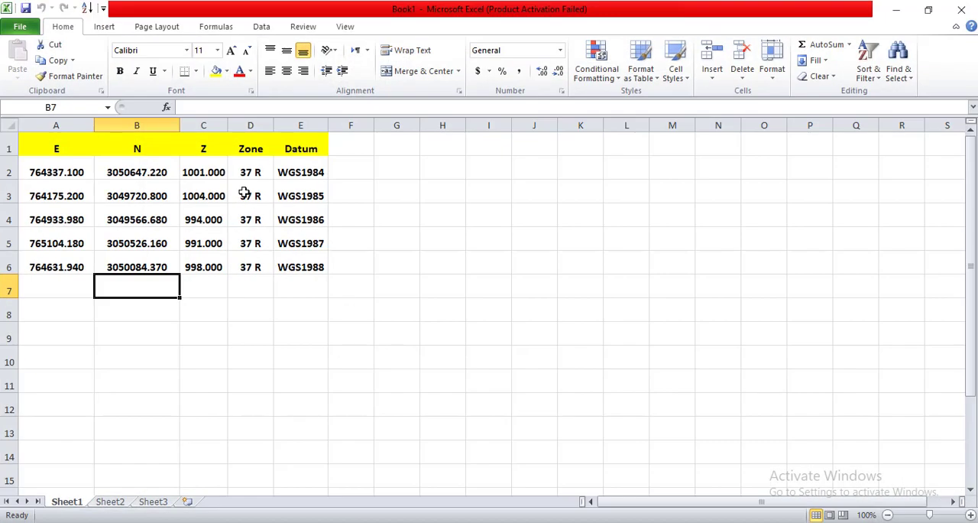
Set the UTM zone to 37 (36°E - 42°E - Northern Hemisphere), and apply the projection configuration.
left_click(896, 9)
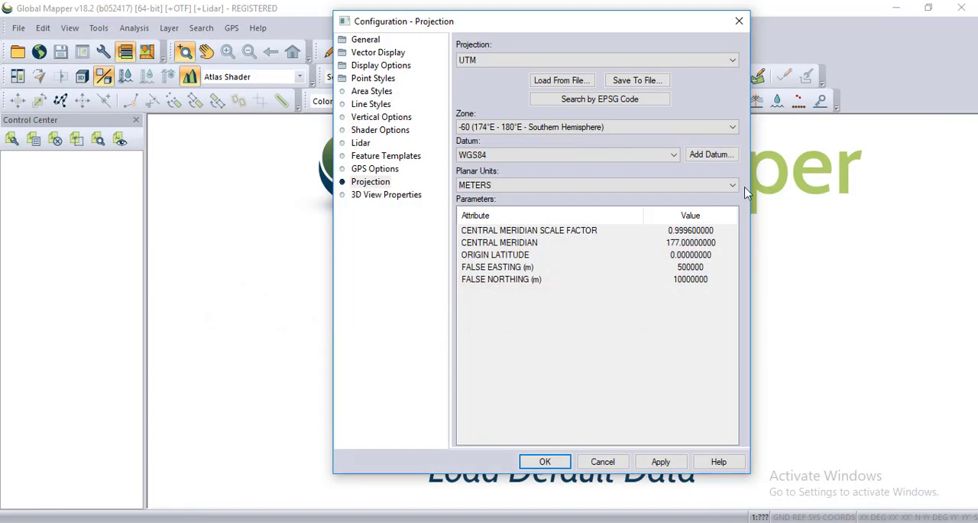
left_click(732, 127)
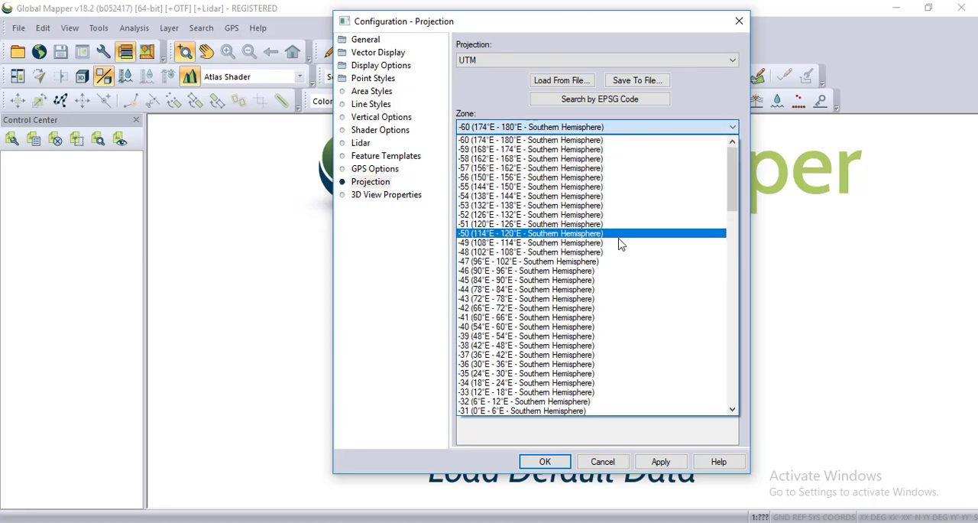
scroll(621, 243, "down", 4)
scroll(534, 275, "down", 5)
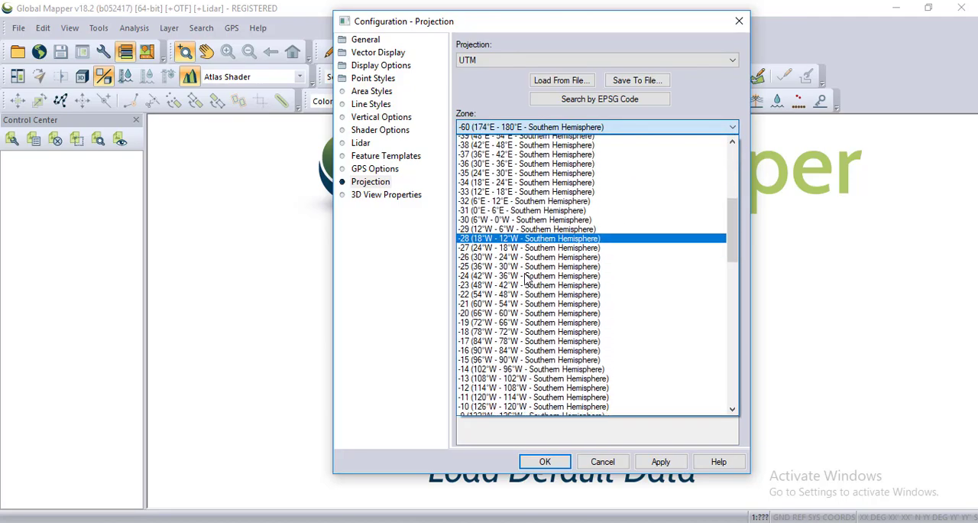
scroll(527, 280, "down", 10)
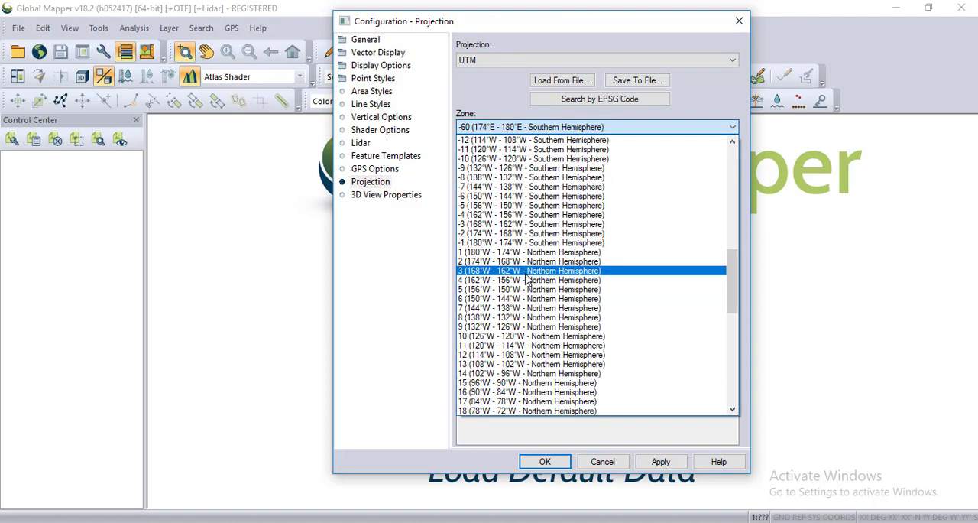
scroll(527, 279, "down", 5)
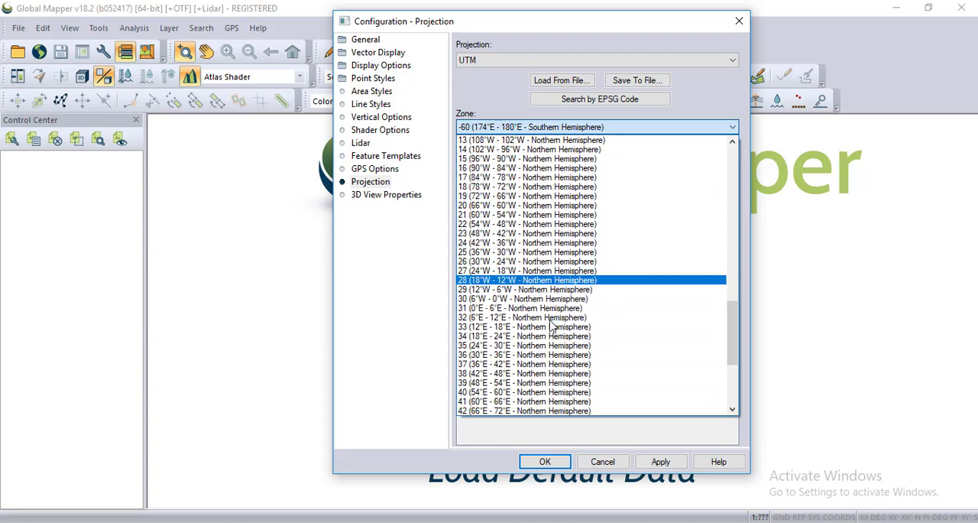
left_click(474, 366)
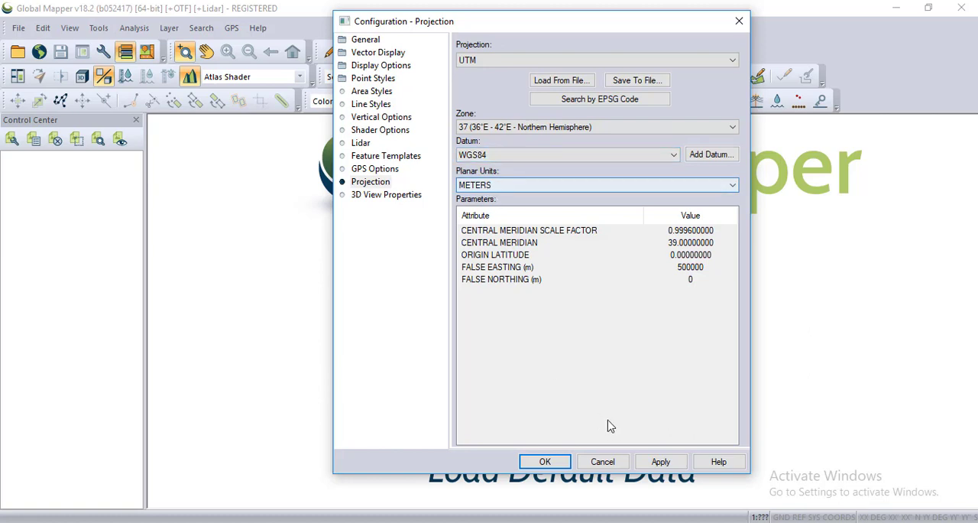
left_click(661, 463)
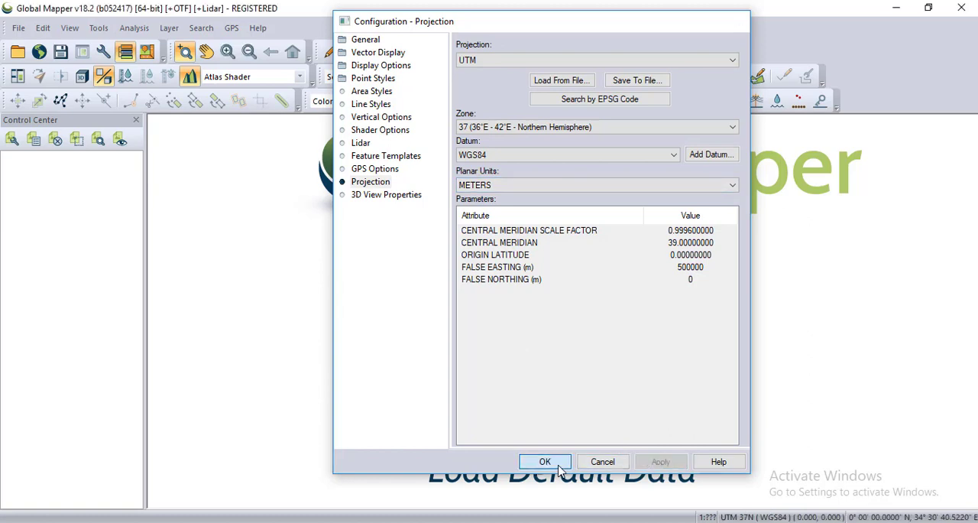
left_click(546, 463)
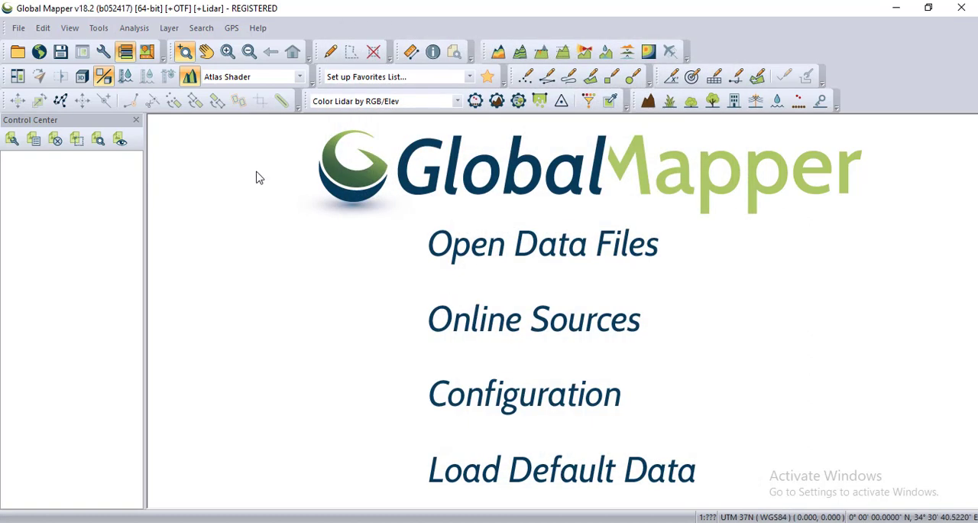
Open ENZ File from the Desktop as a data file.
left_click(544, 253)
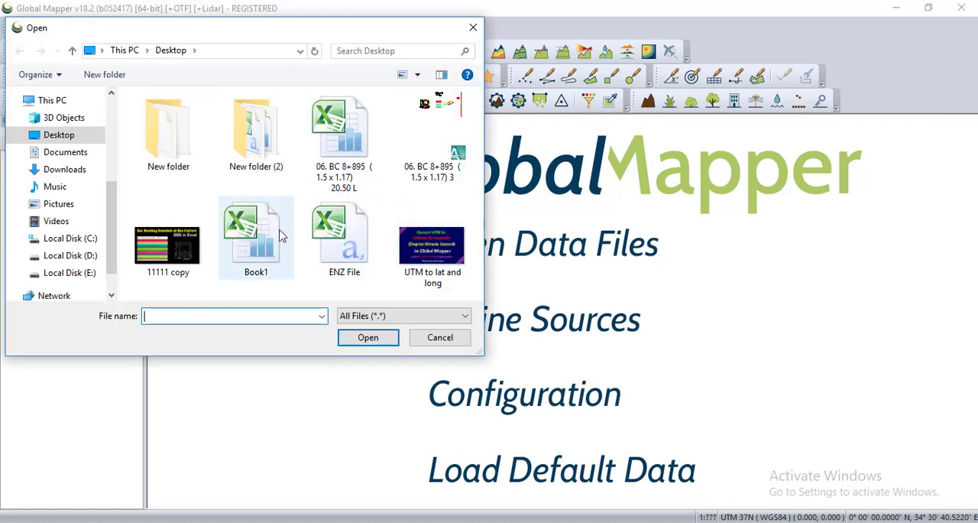
left_click(332, 246)
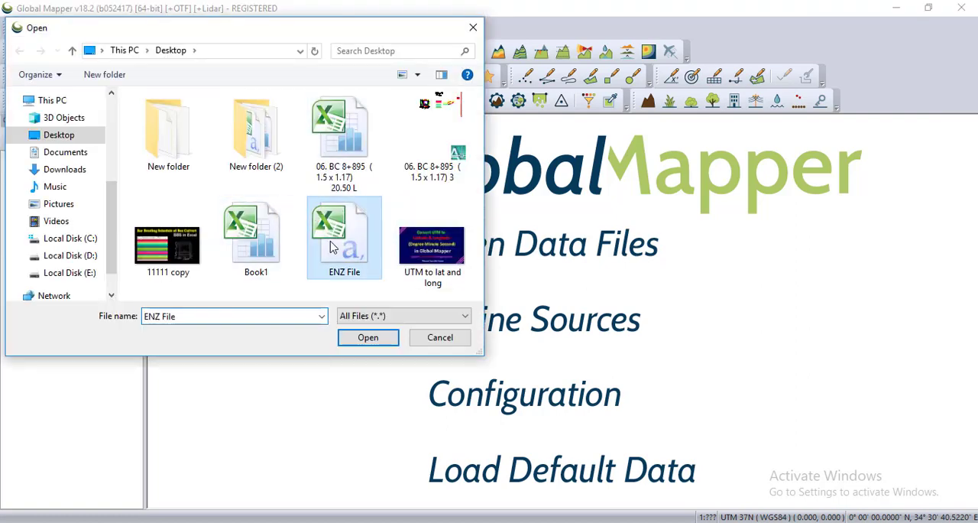
left_click(361, 338)
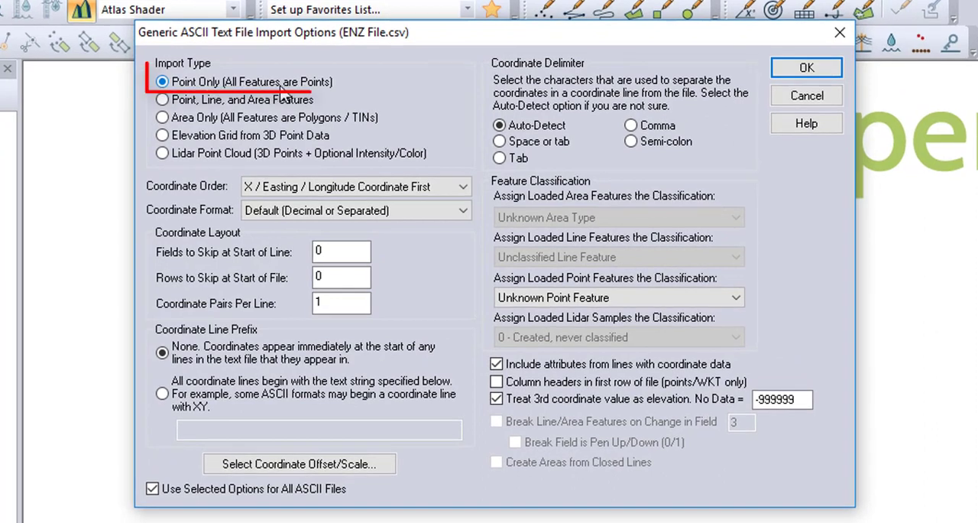
Set the import type to Point Only (All Features are Points) and accept the ASCII text import options.
left_click(163, 100)
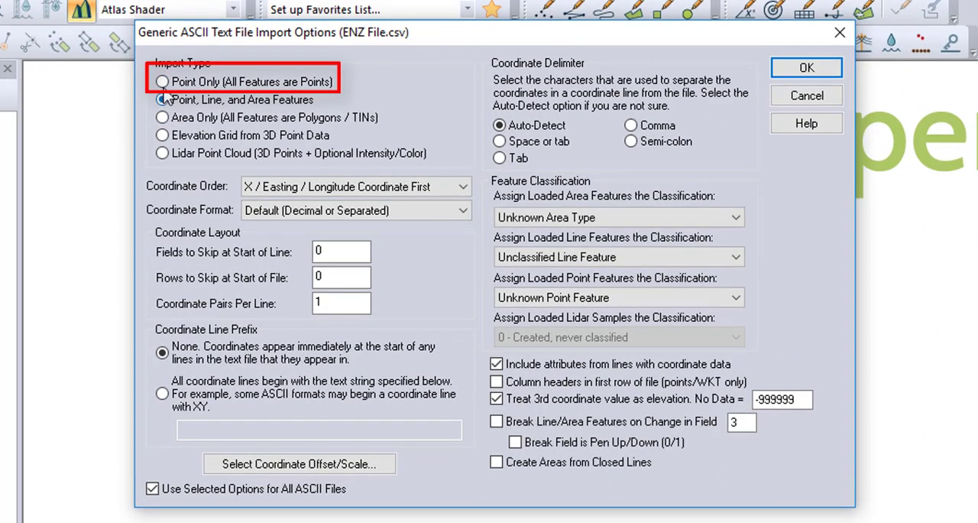
left_click(163, 82)
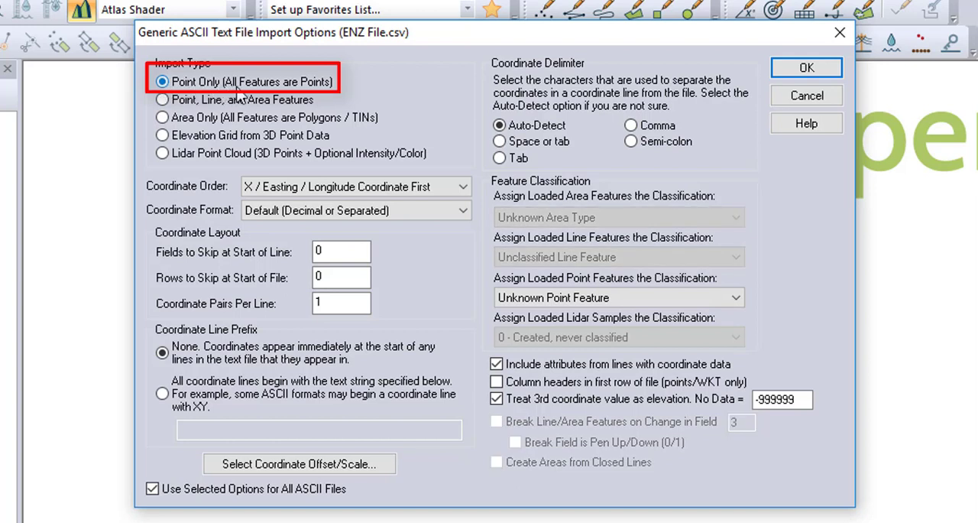
left_click(803, 73)
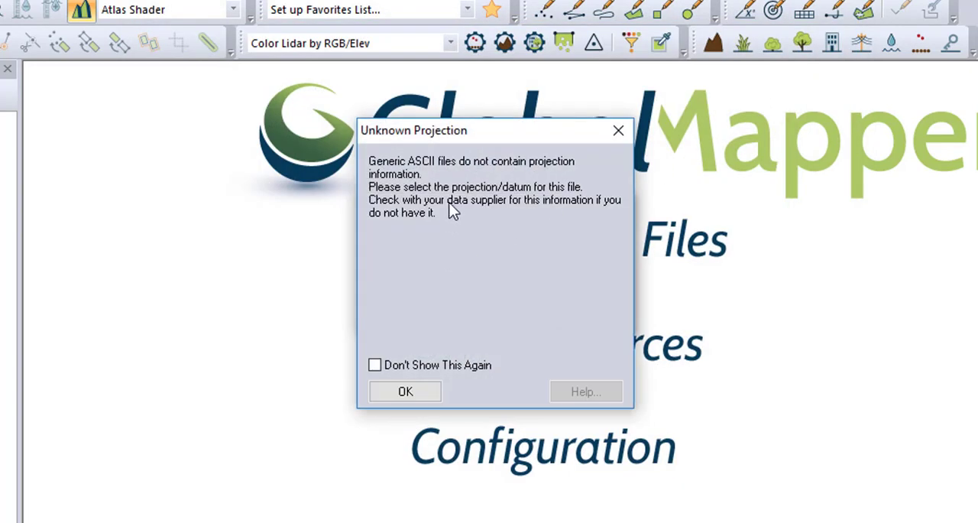
Load the ENZ File points with the UTM zone 37 (Northern Hemisphere) projection, WGS84 datum and meters as units.
left_click(421, 388)
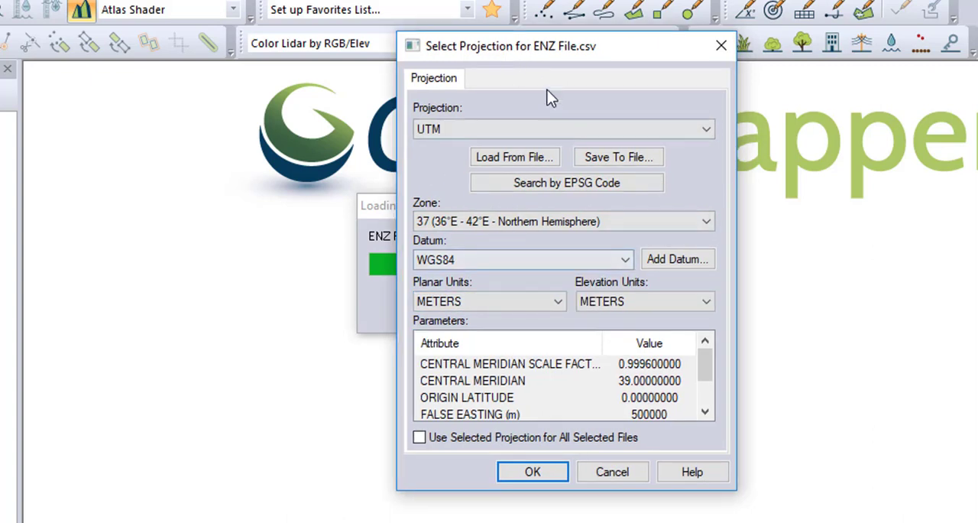
left_click_drag(542, 63, 565, 55)
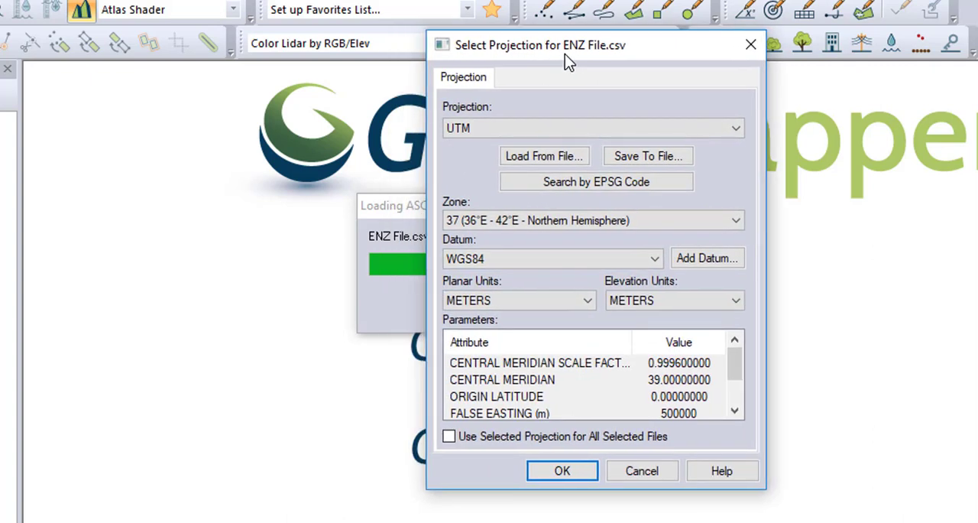
left_click(562, 471)
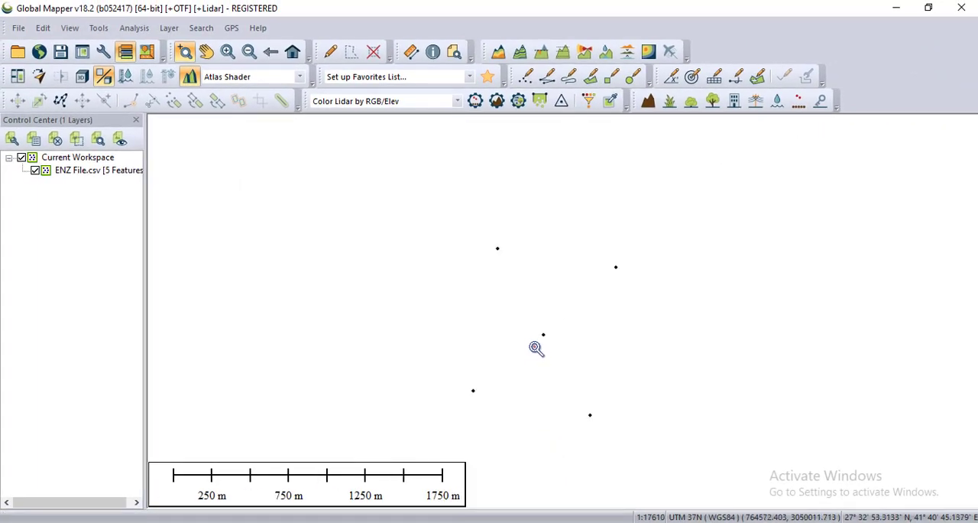
scroll(524, 285, "down", 1)
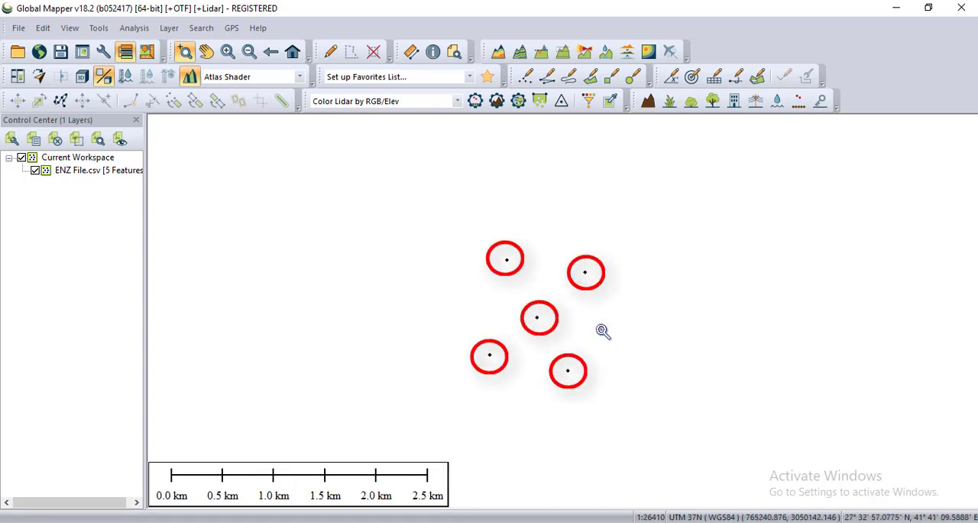
scroll(540, 323, "up", 2)
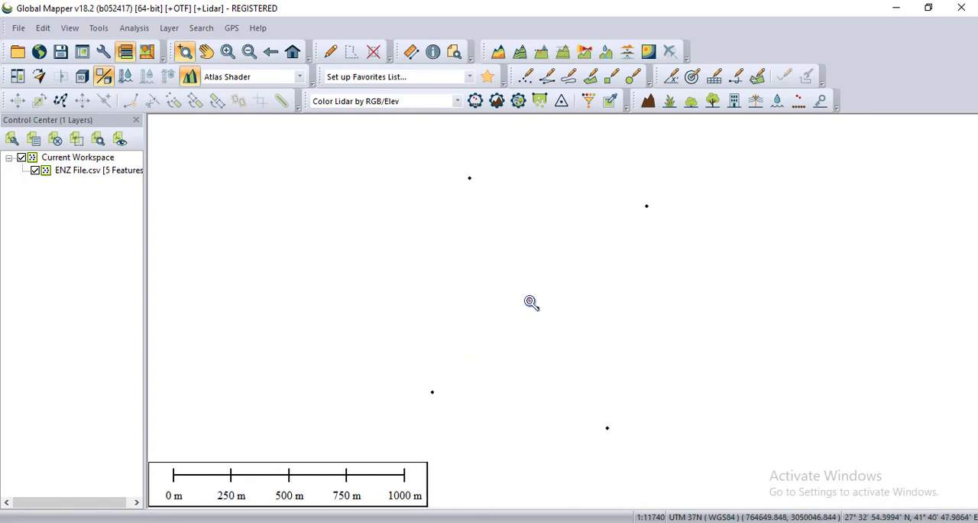
scroll(511, 278, "down", 1)
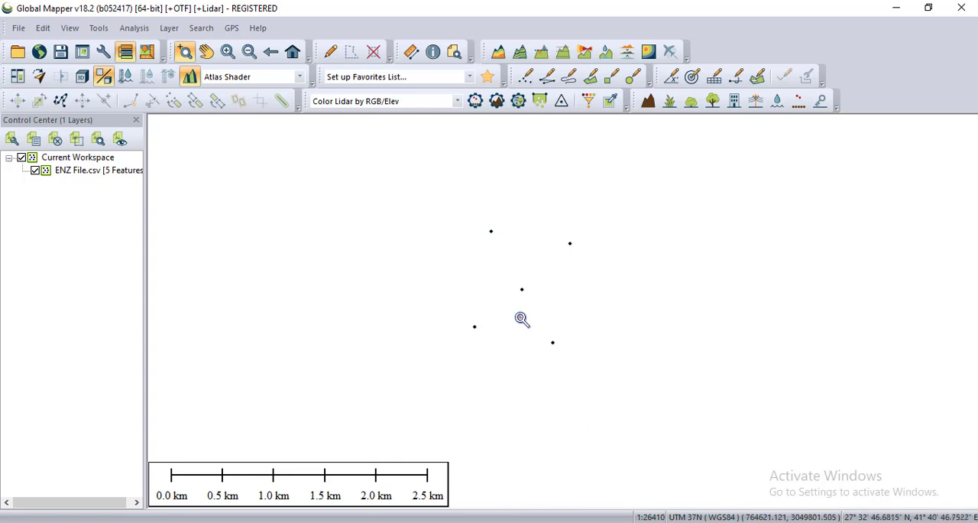
scroll(520, 292, "up", 1)
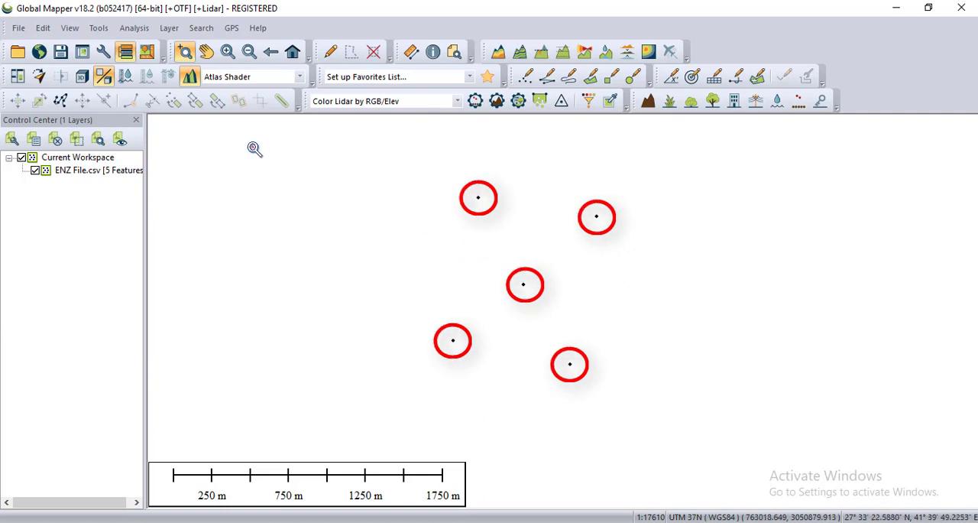
Change the configured projection to Geographic (Latitude/Longitude) with the WGS84 datum and arc degrees, and apply it.
left_click(99, 29)
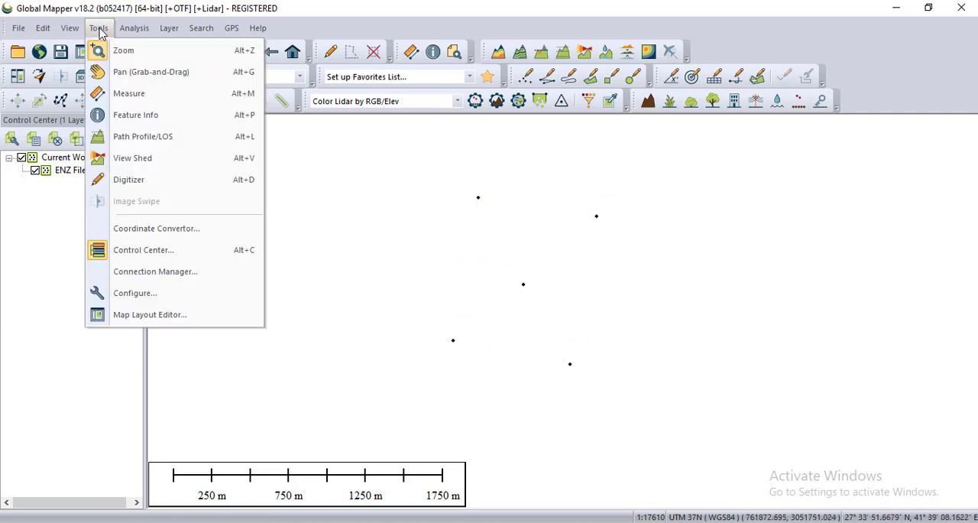
left_click(134, 293)
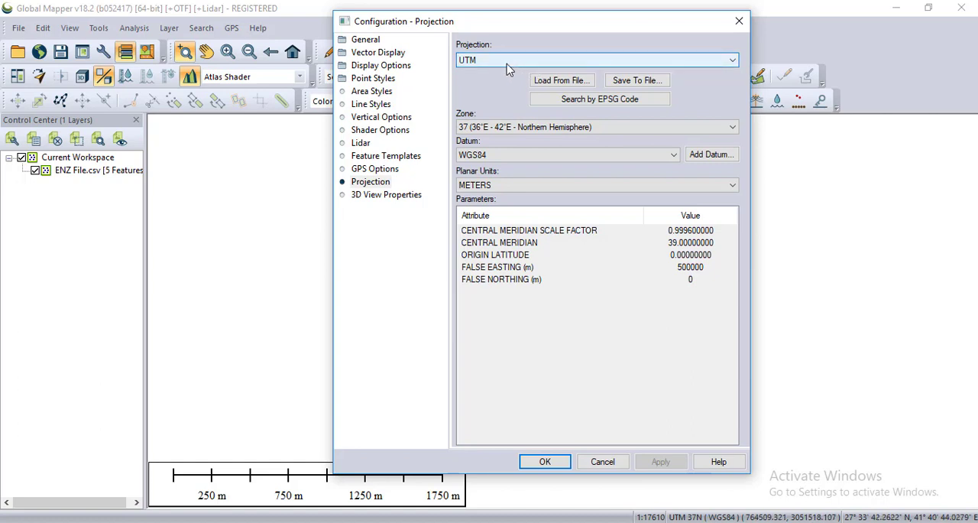
left_click(732, 63)
scroll(666, 80, "up", 7)
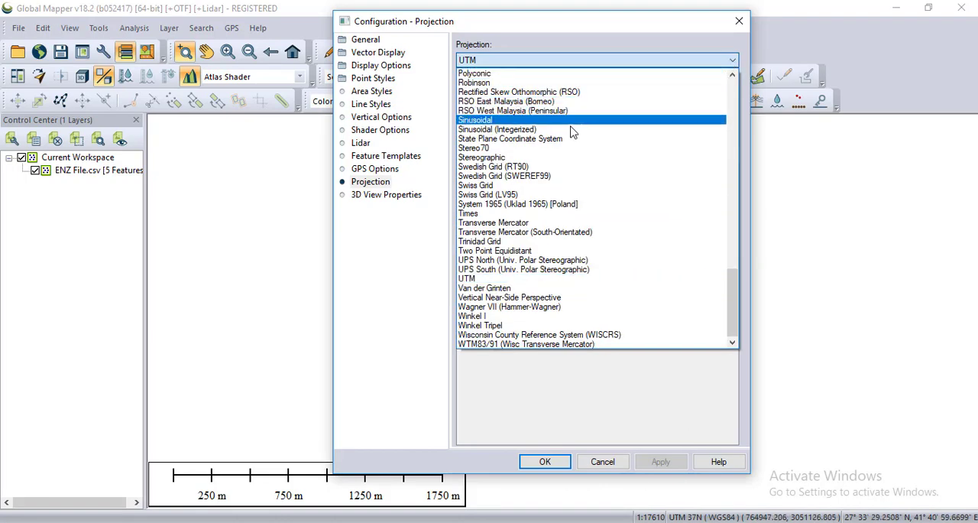
scroll(568, 135, "up", 11)
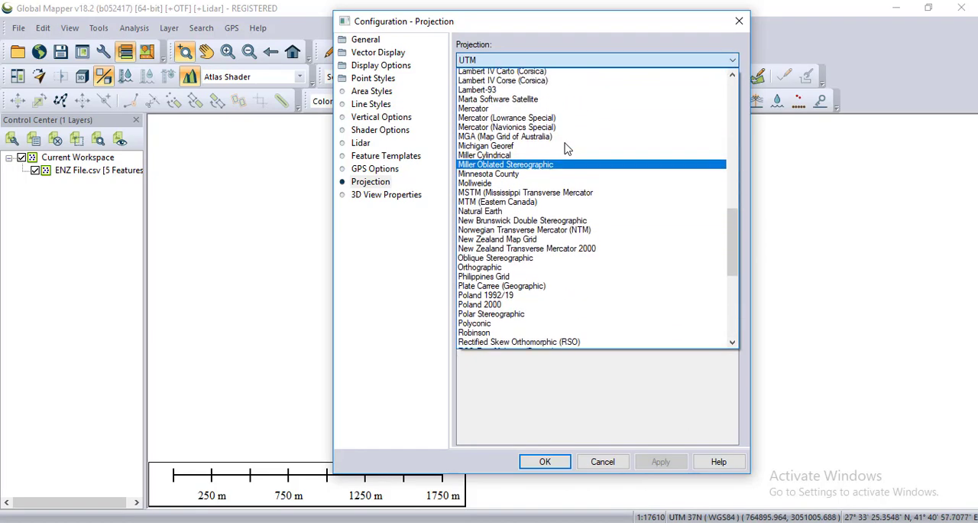
scroll(566, 148, "up", 13)
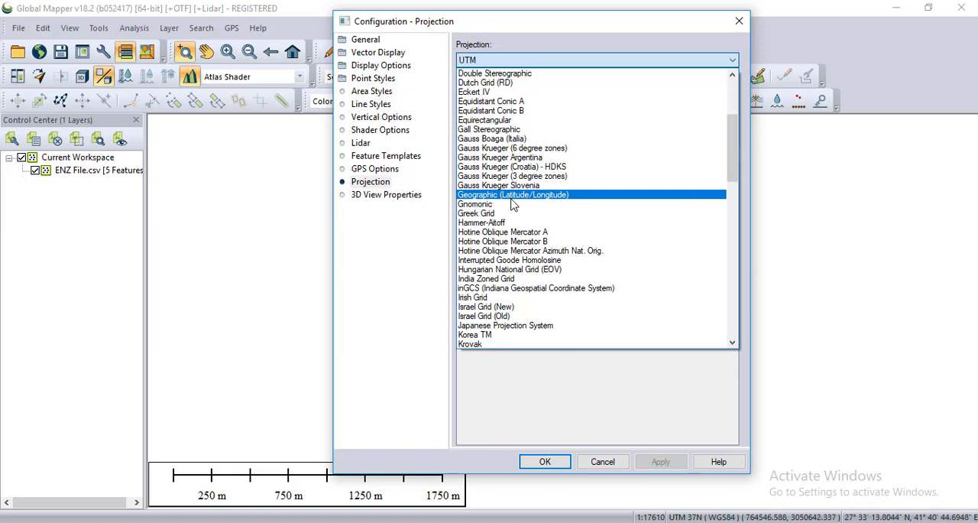
left_click(515, 196)
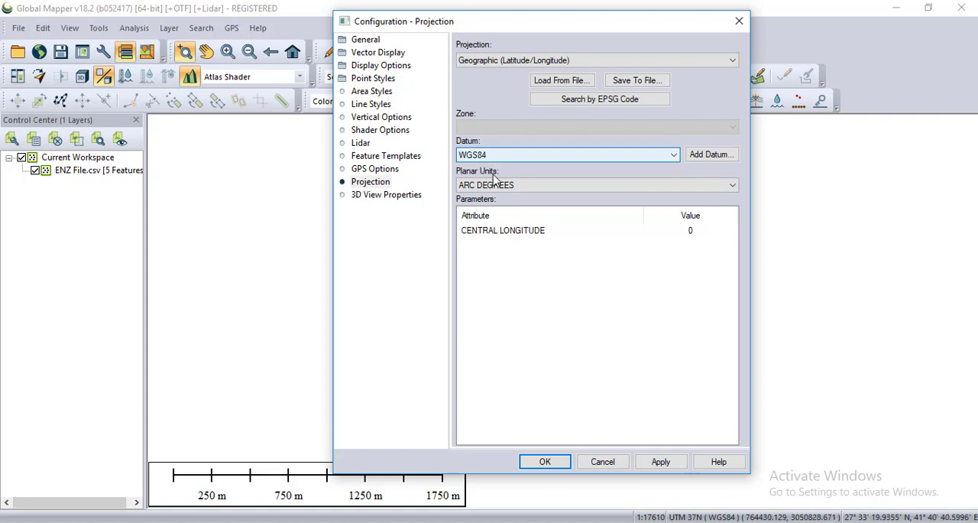
left_click(660, 461)
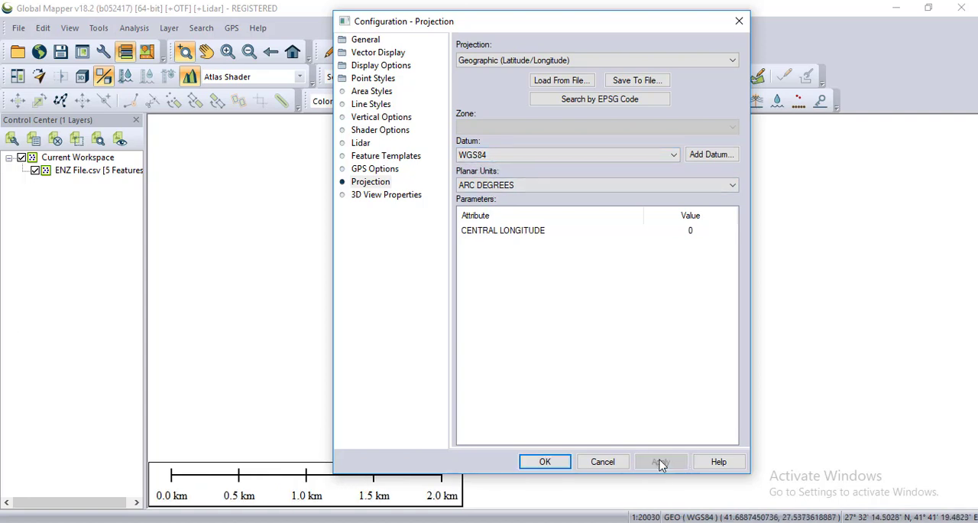
left_click(545, 462)
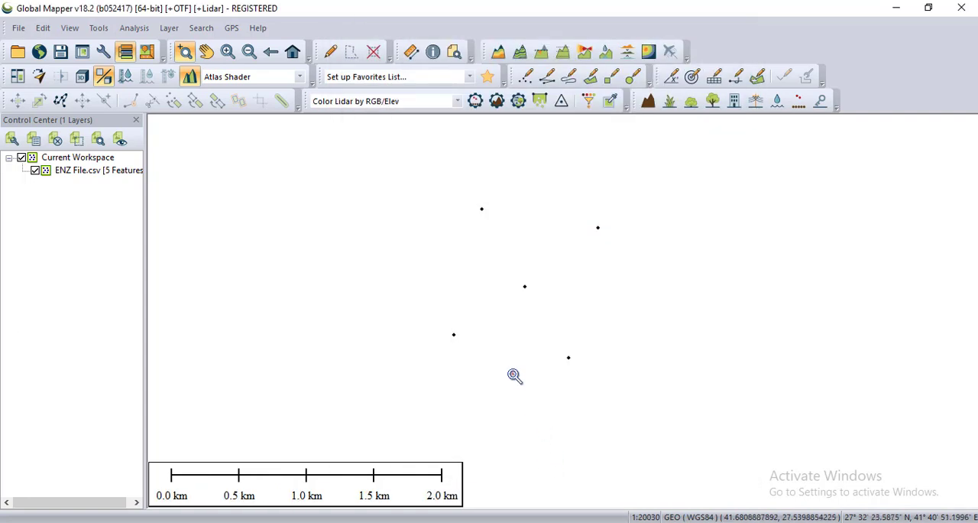
Start a vector/lidar export of the loaded points with CSV as the export format.
left_click(18, 29)
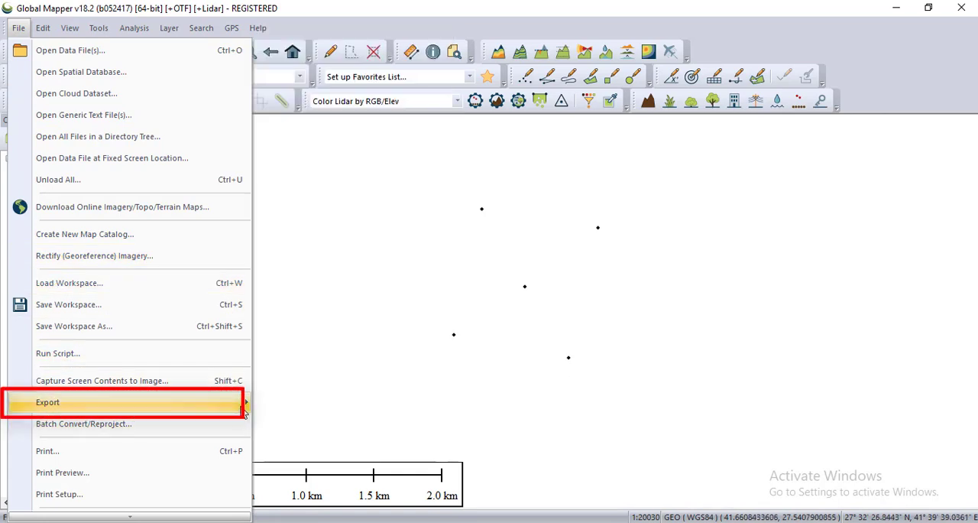
mouse_move(243, 404)
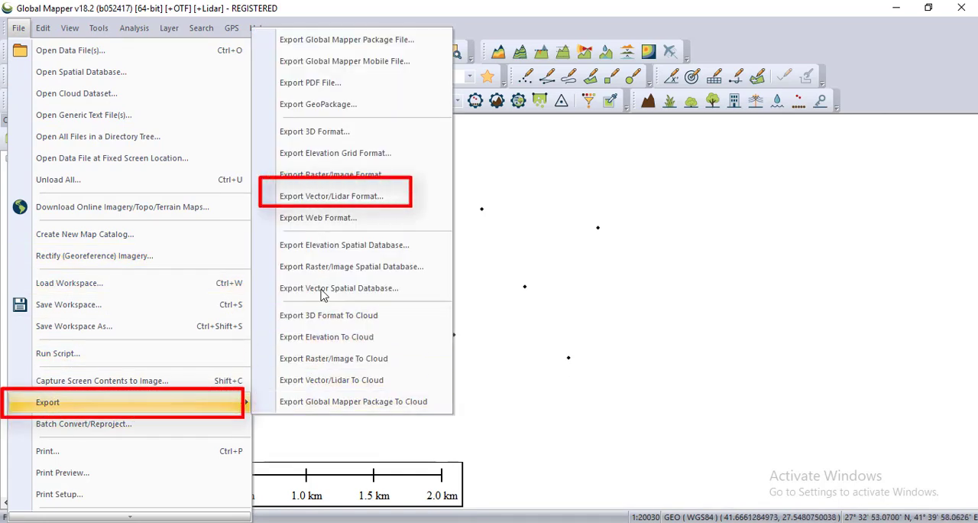
left_click(320, 197)
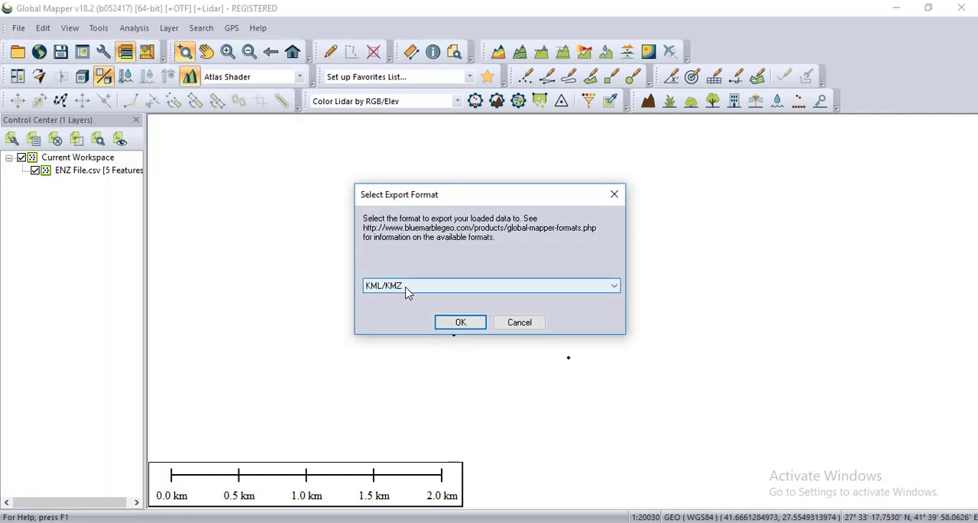
left_click(614, 289)
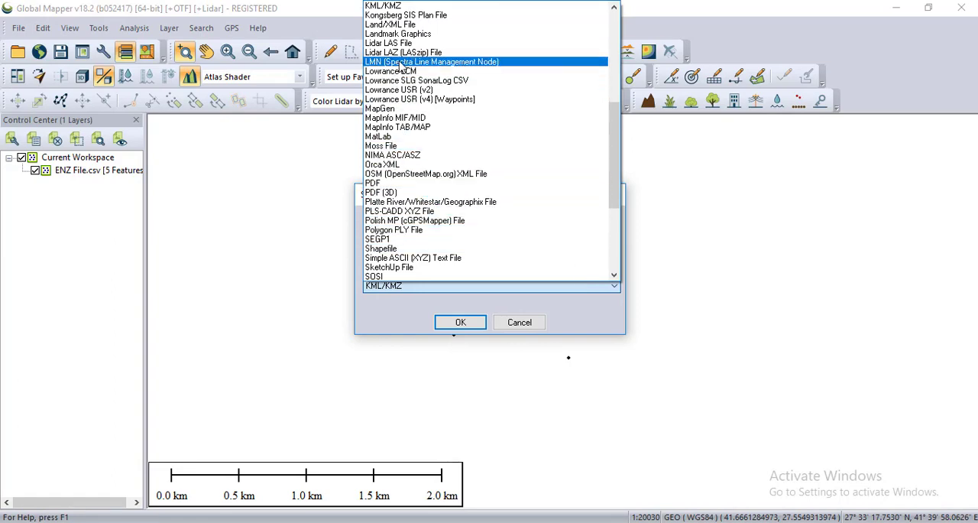
scroll(413, 130, "up", 6)
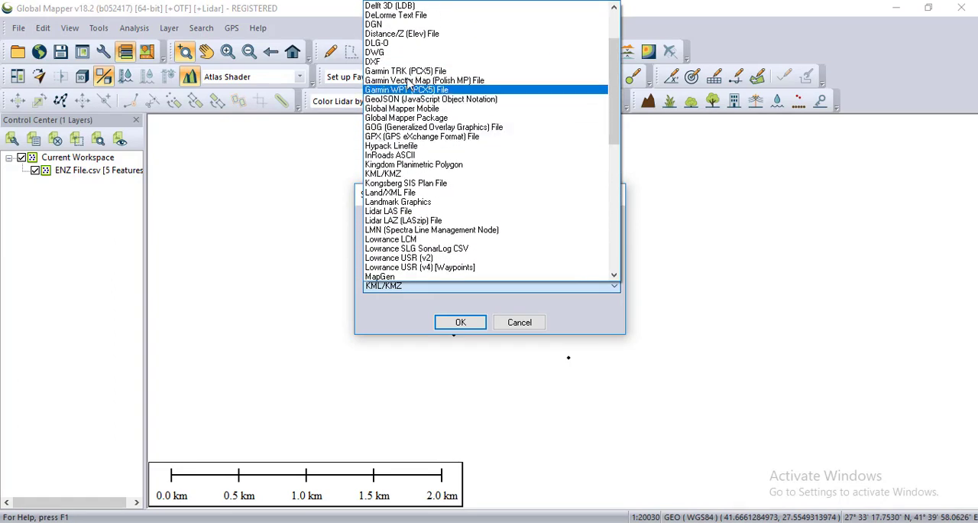
scroll(390, 68, "up", 2)
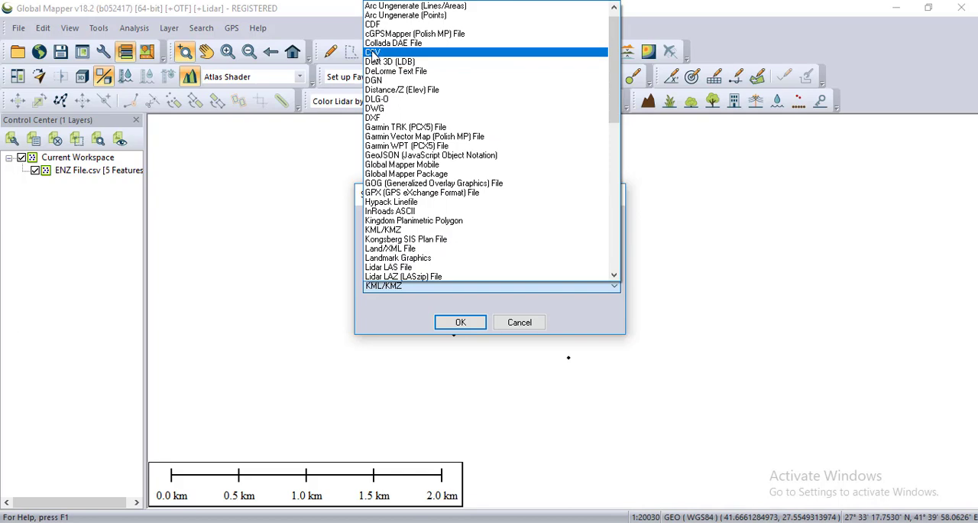
left_click(372, 54)
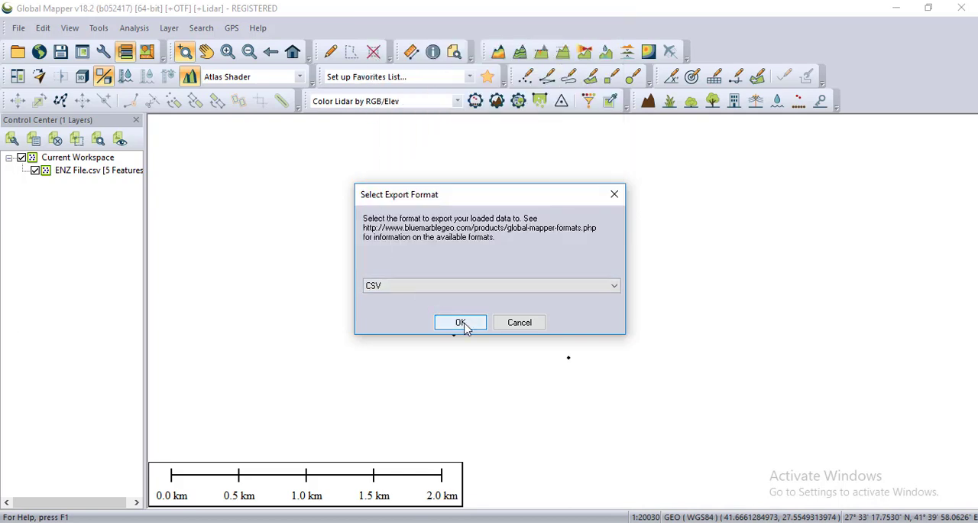
left_click(461, 322)
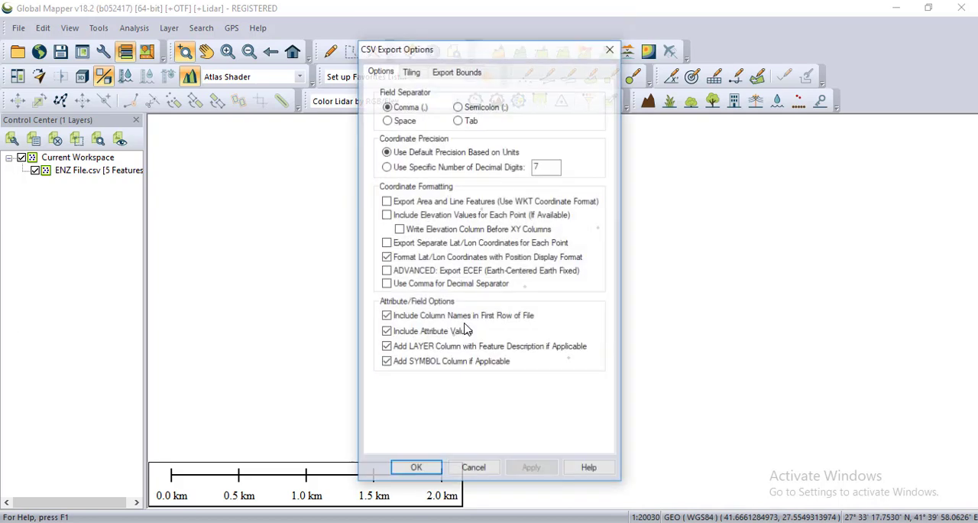
Include elevation values for each point in the CSV export and save the file as lat log on the Desktop.
left_click(451, 72)
left_click(417, 73)
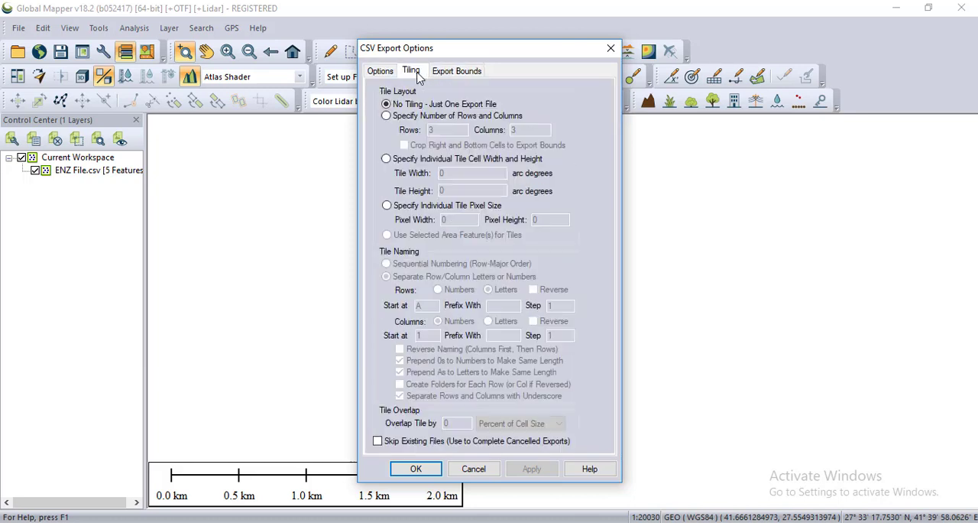
left_click(381, 72)
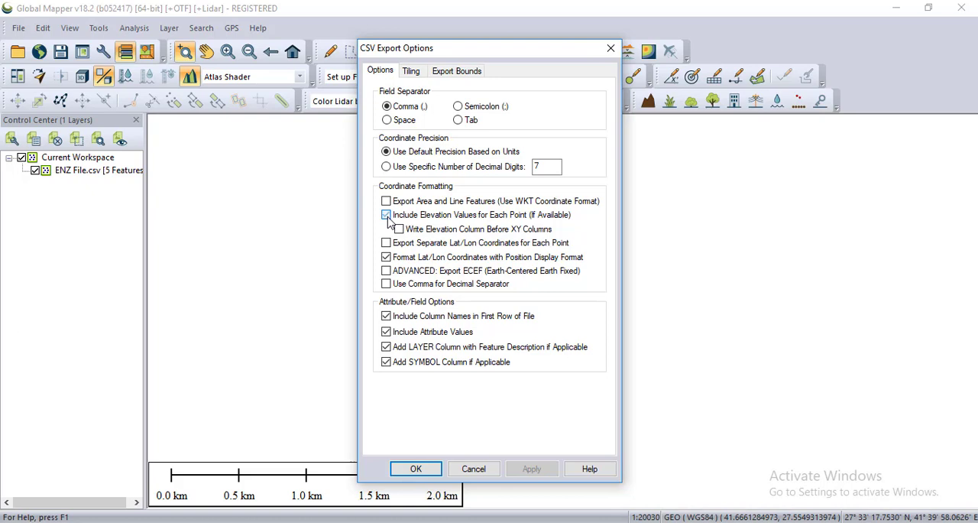
left_click(415, 471)
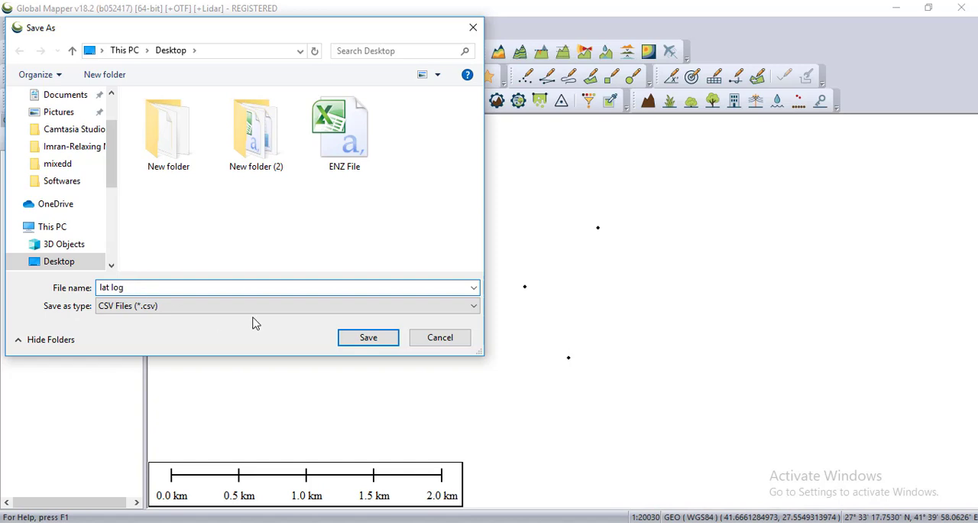
left_click(342, 340)
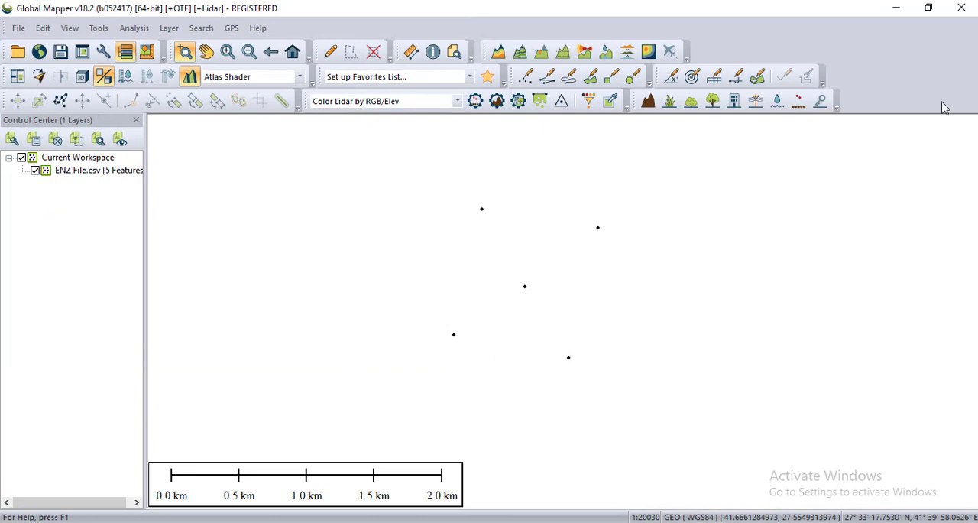
Minimize Global Mapper and open the exported lat log file from the desktop in Excel.
left_click(896, 11)
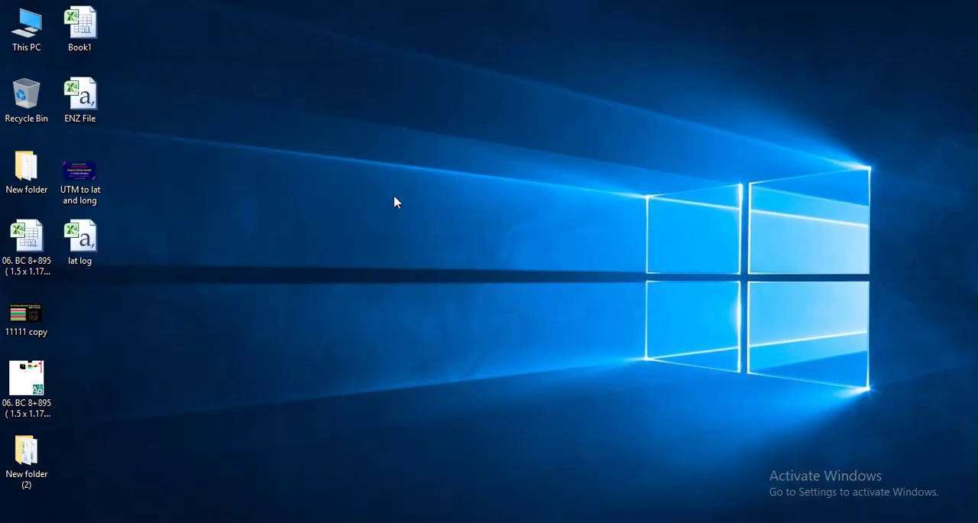
double_click(85, 229)
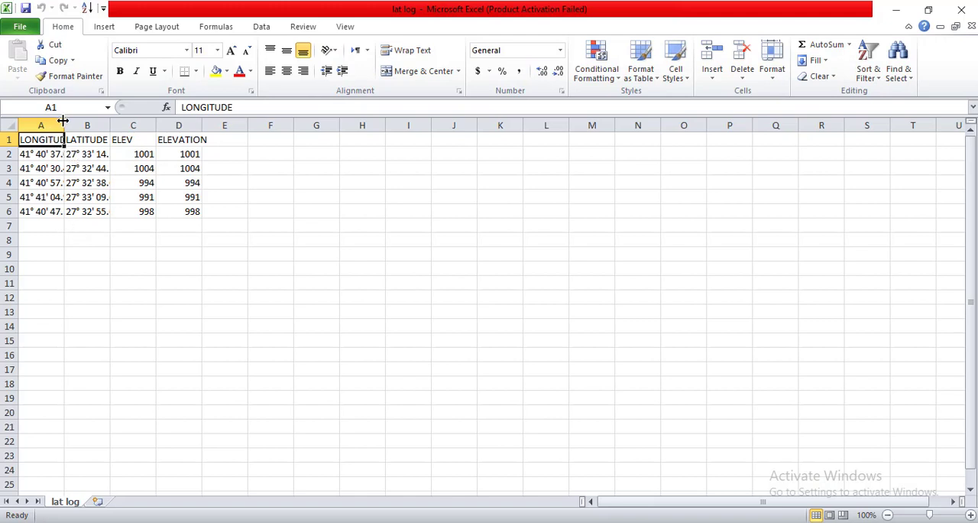
Widen the longitude and latitude columns in the lat log sheet and review the converted coordinates.
left_click_drag(63, 120, 144, 125)
left_click(114, 227)
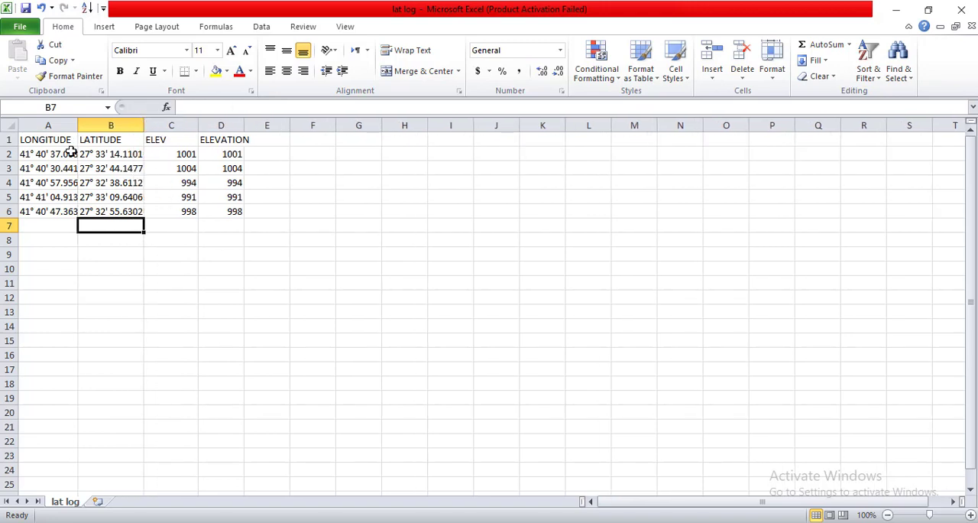
left_click_drag(38, 146, 141, 199)
left_click(180, 267)
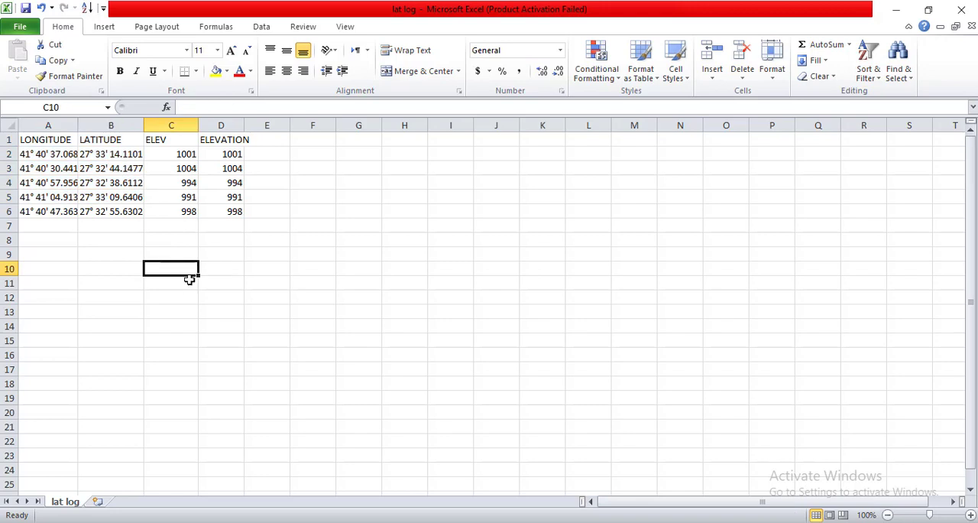
Close the lat log file without saving the changes, and close the Book1 workbook.
left_click(969, 11)
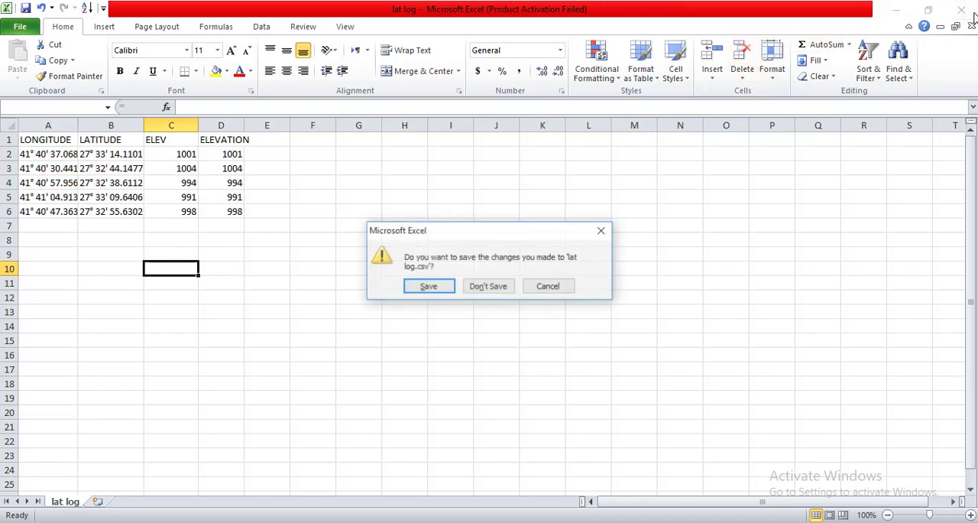
left_click(487, 289)
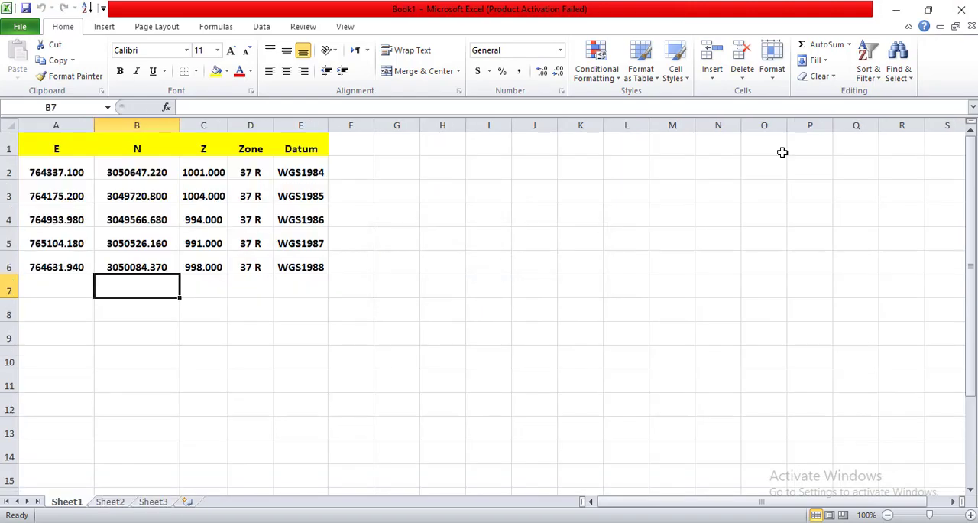
left_click(959, 11)
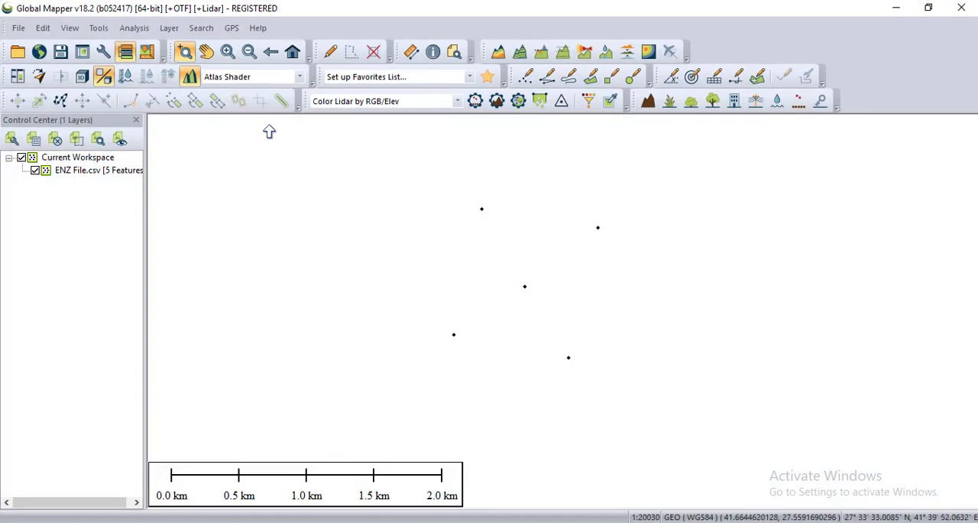
Start a vector/lidar export of the loaded points in Global Mapper with KML/KMZ as the export format.
left_click(18, 27)
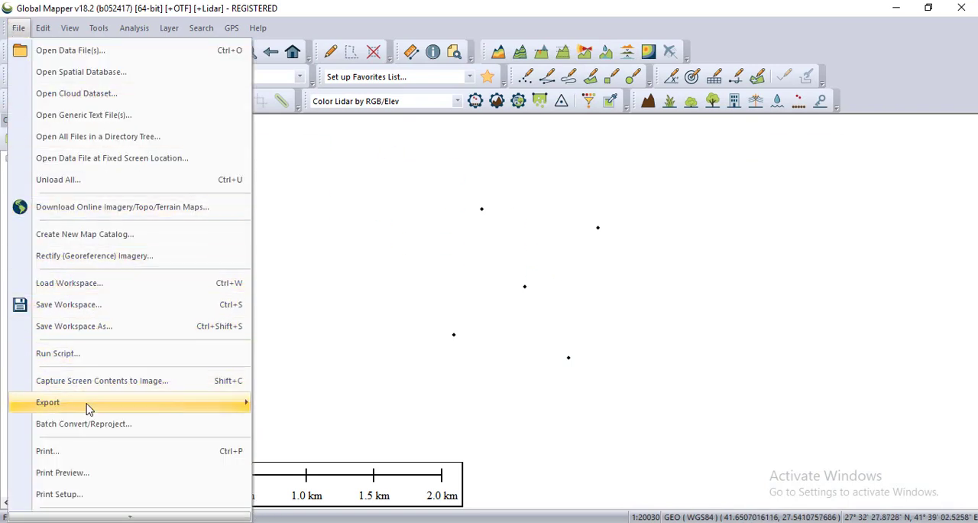
mouse_move(87, 403)
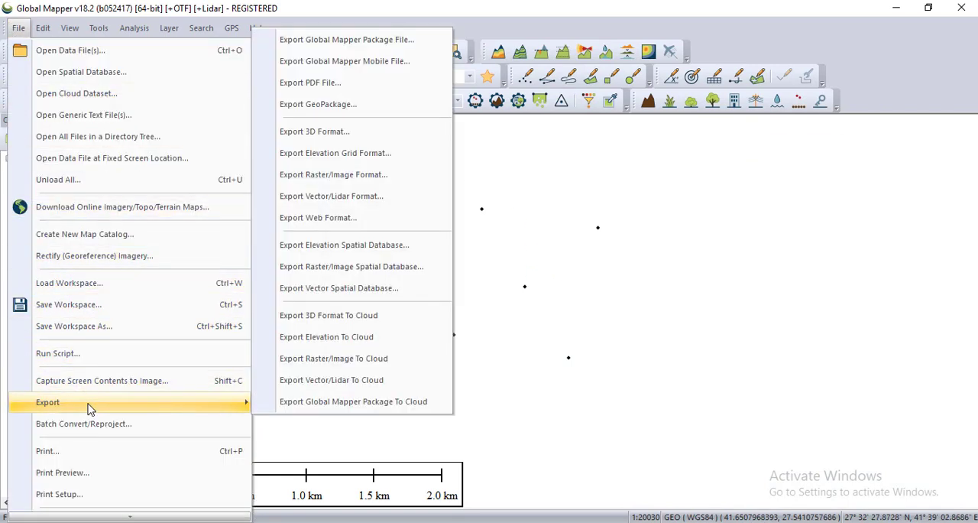
left_click(317, 201)
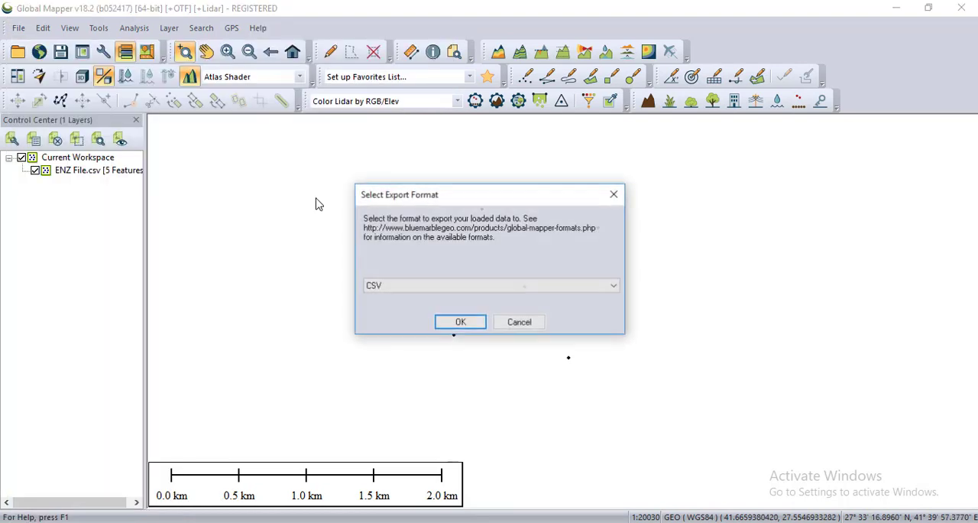
left_click(612, 287)
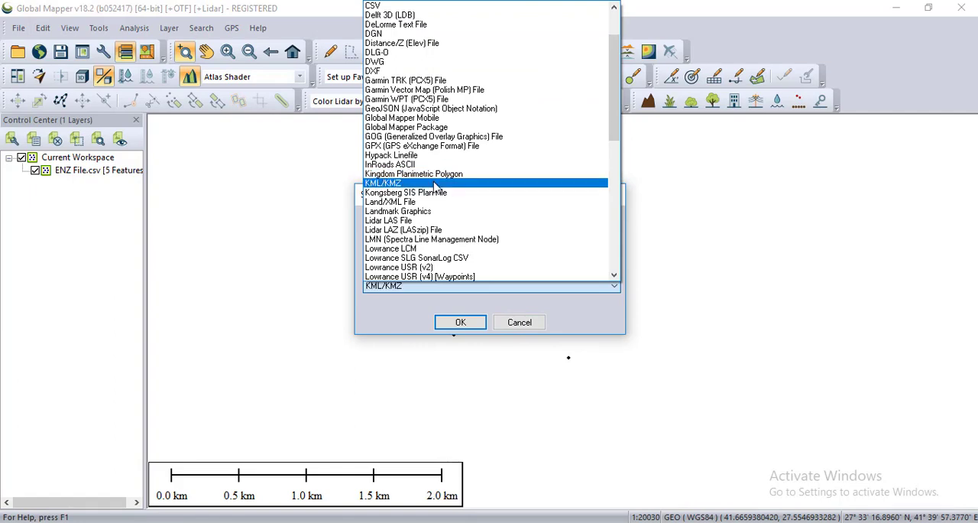
left_click(434, 184)
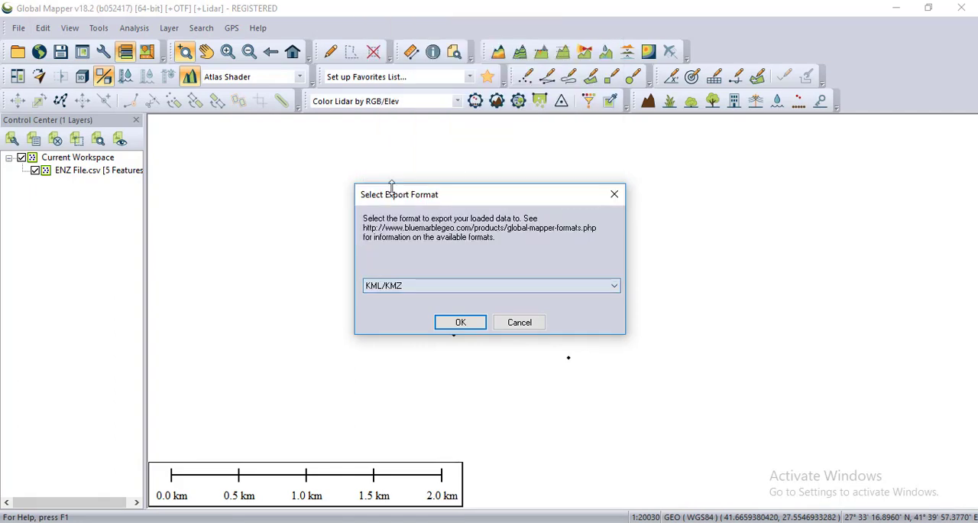
left_click(460, 322)
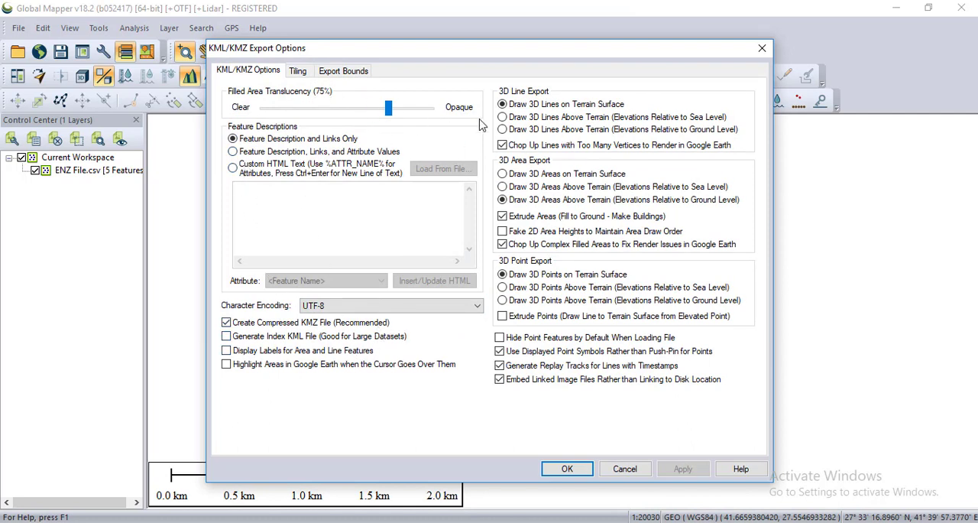
Accept the default KML/KMZ export options and save the file as kmz4 on the Desktop.
left_click(564, 467)
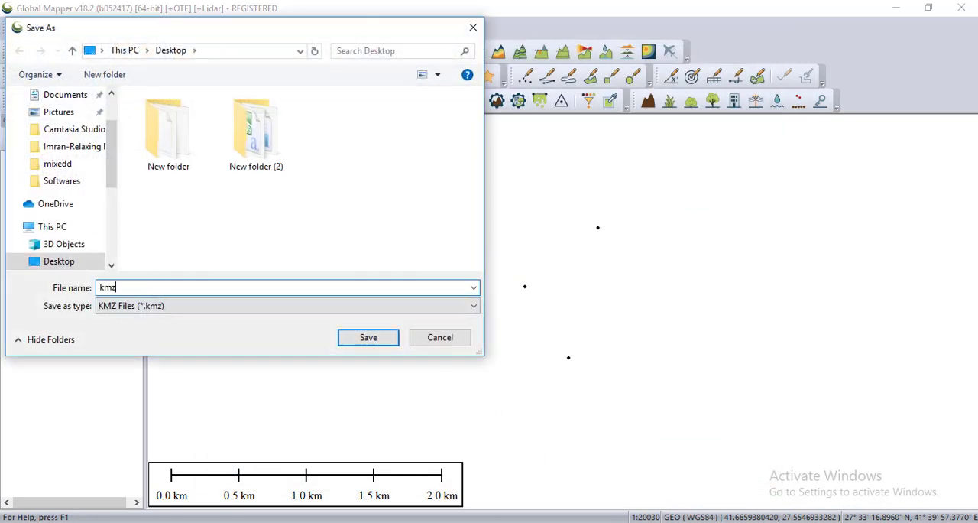
type("kmz4")
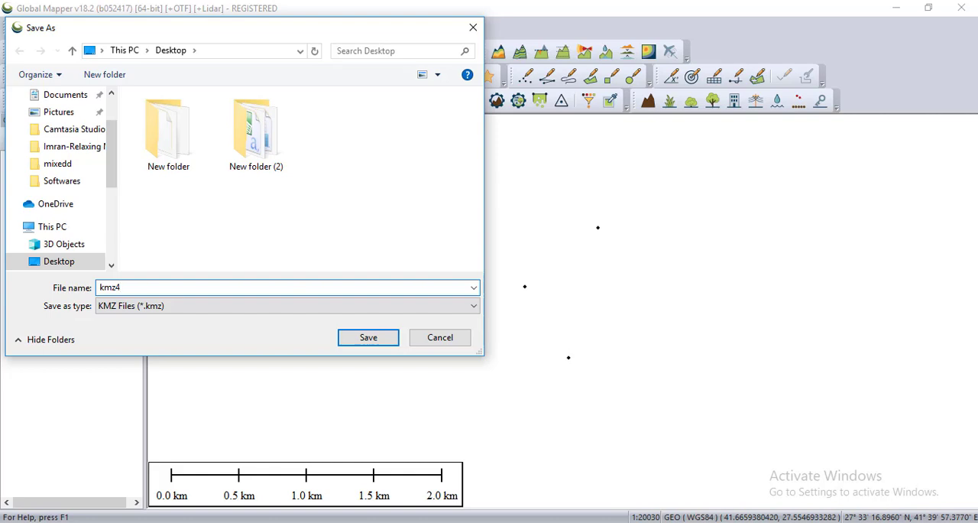
left_click(353, 338)
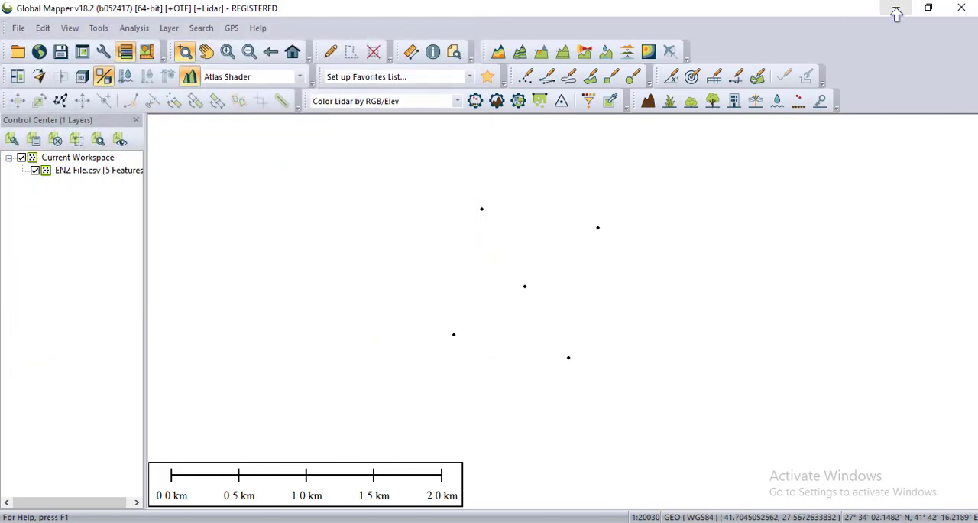
Minimize Global Mapper, open the exported kmz4 file from the desktop in Google Earth Pro, and inspect the point locations on the imagery.
left_click(896, 11)
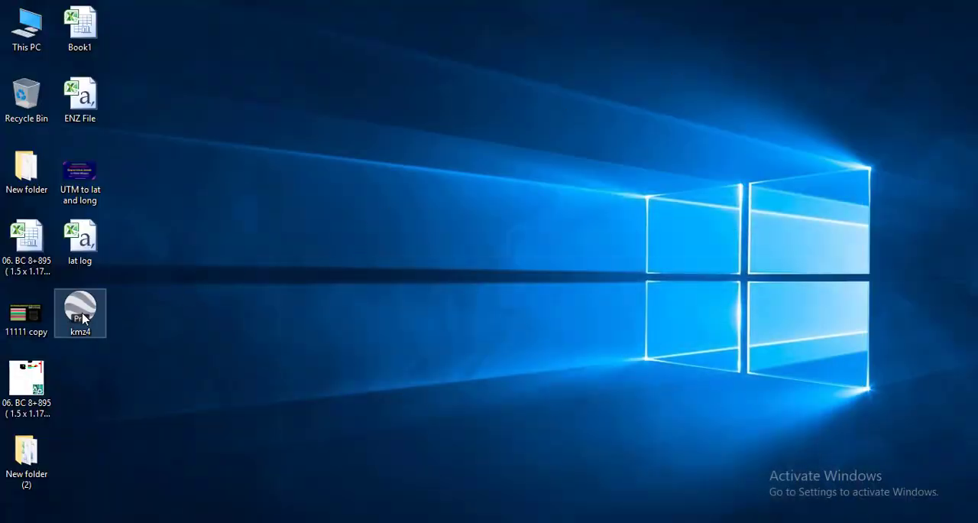
double_click(81, 313)
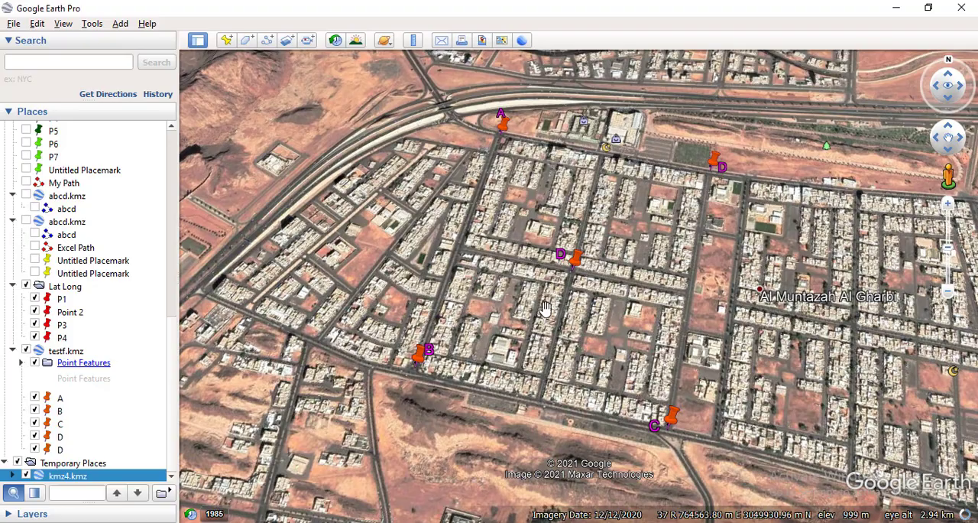
scroll(550, 274, "down", 4)
scroll(551, 275, "up", 2)
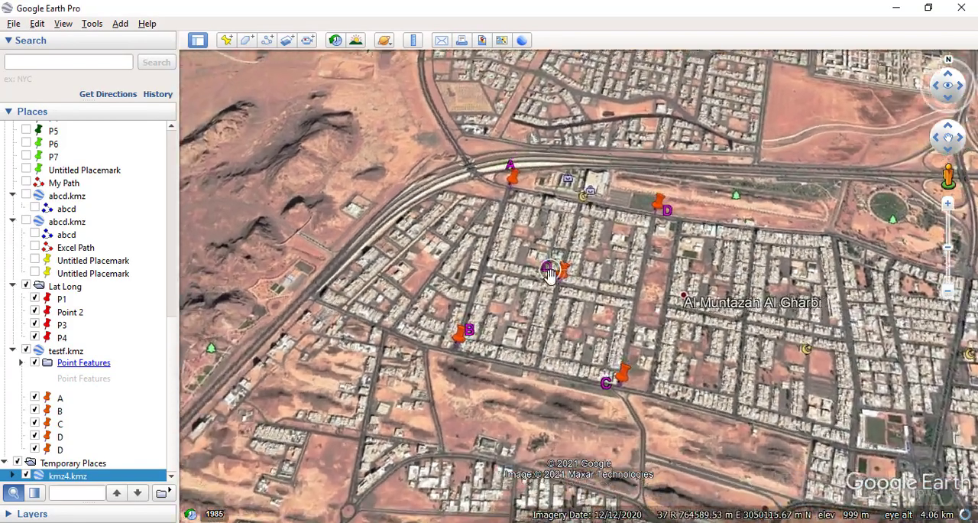
scroll(530, 220, "down", 2)
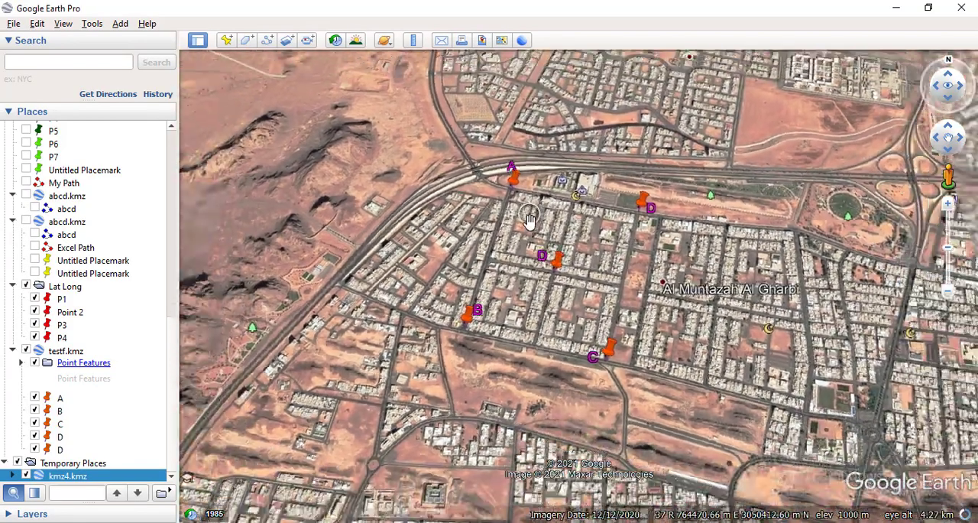
scroll(524, 213, "up", 2)
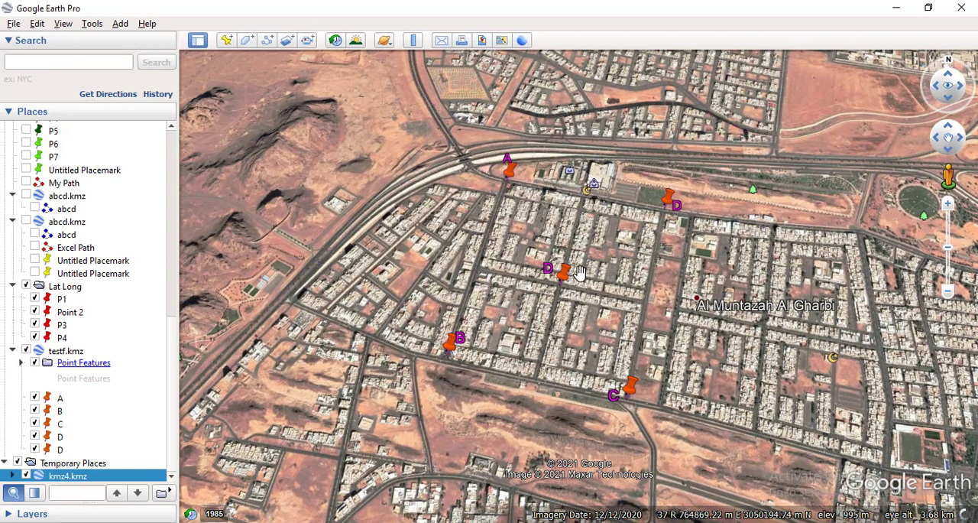
scroll(569, 274, "down", 1)
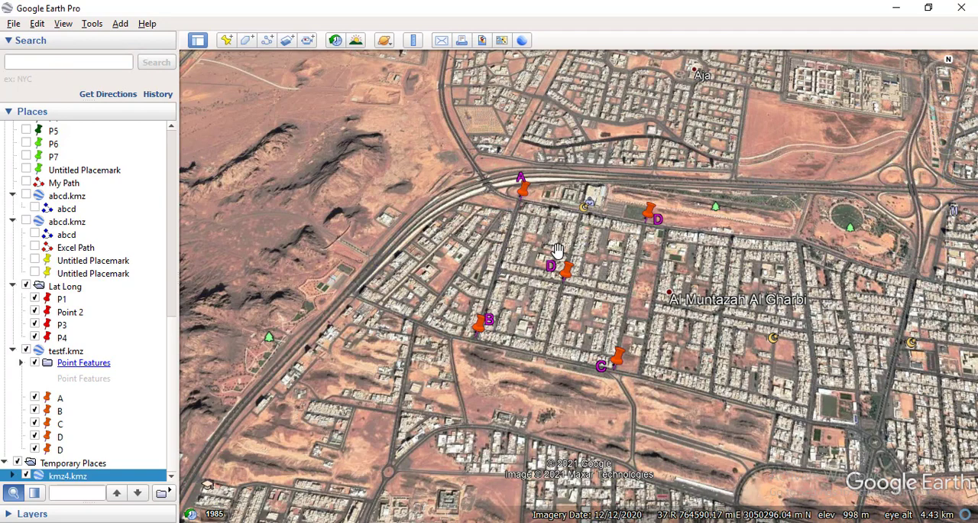
scroll(506, 191, "up", 1)
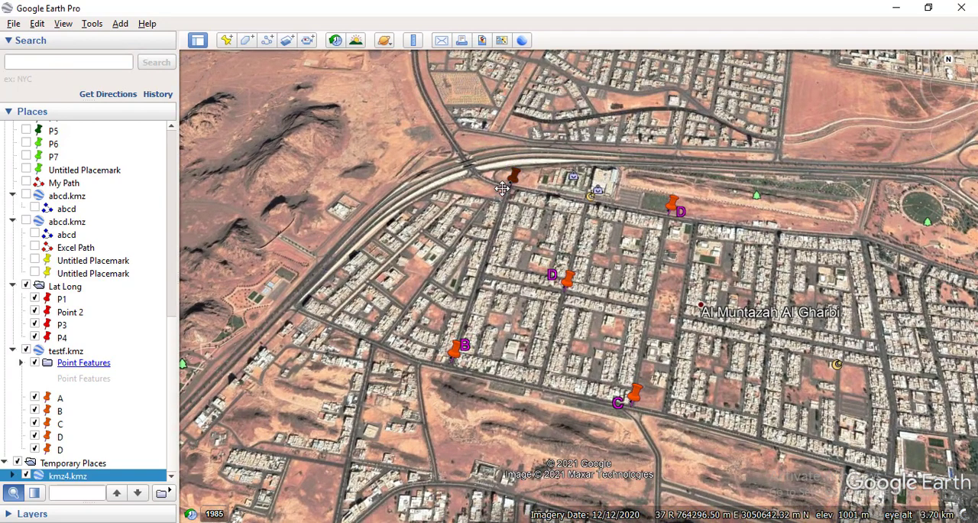
Close Google Earth Pro and discard the unsaved items in Temporary Places.
left_click(962, 8)
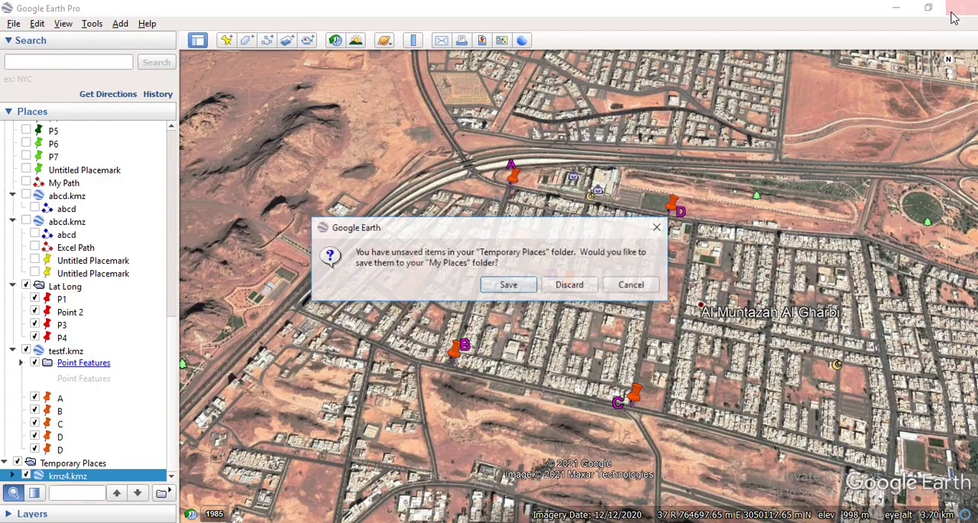
left_click(570, 285)
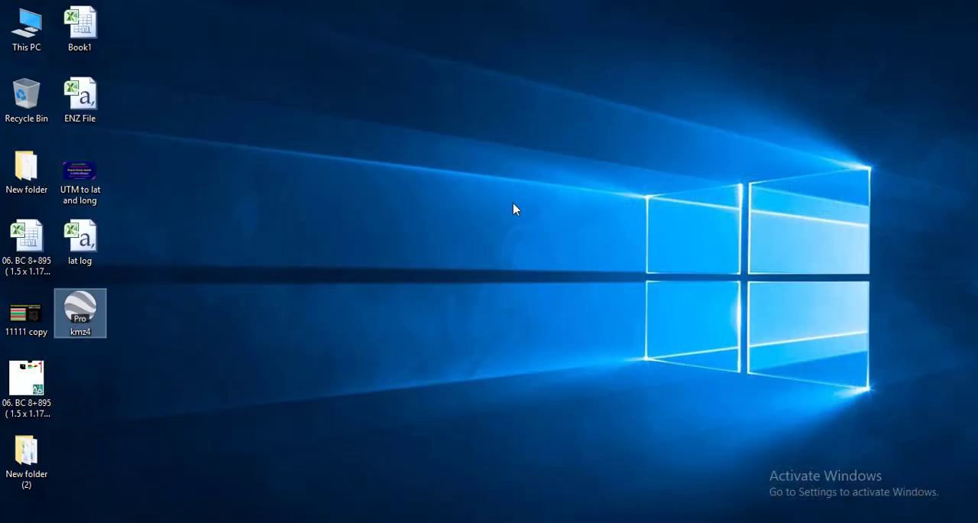